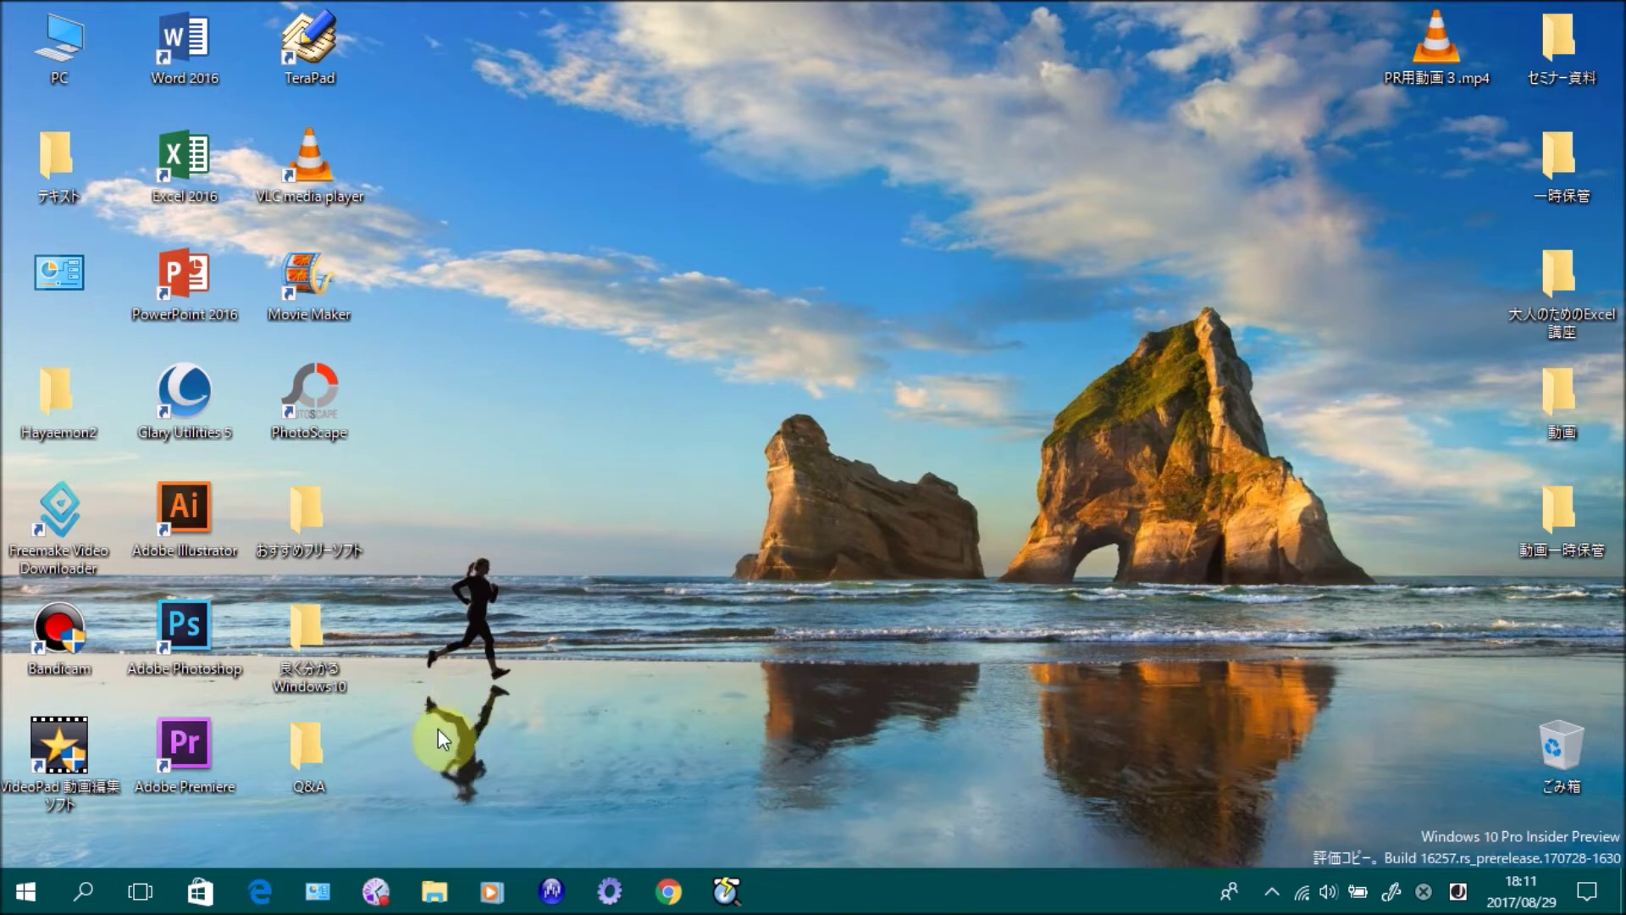
Step: Open a File Explorer window, close it, and open a fresh one showing PC
left_click(425, 905)
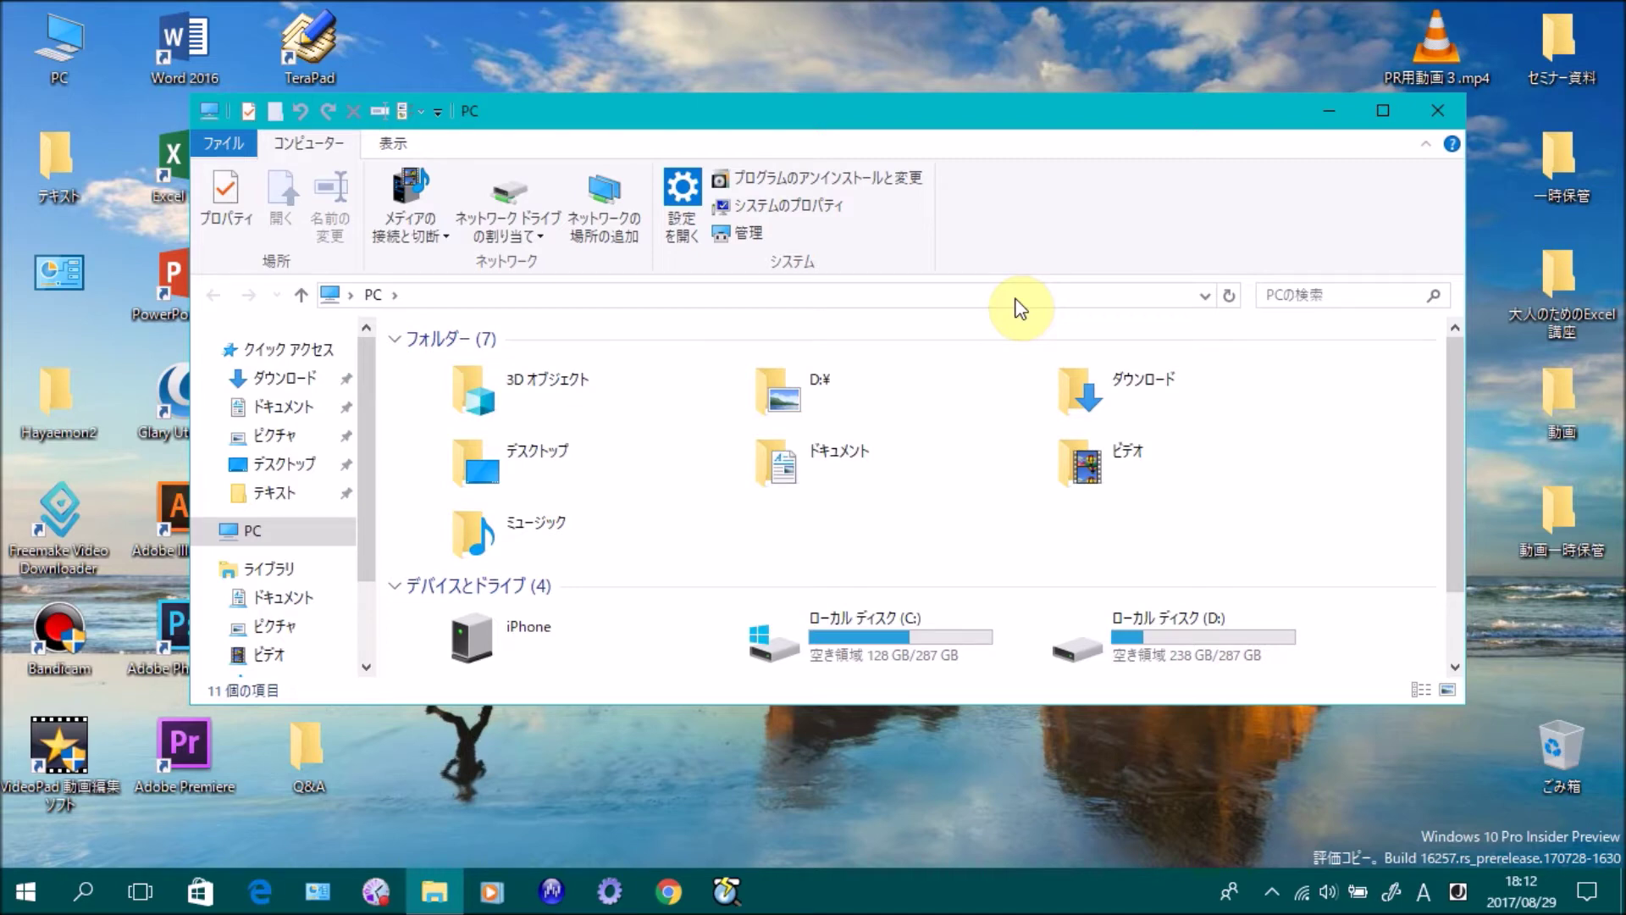
left_click(1423, 117)
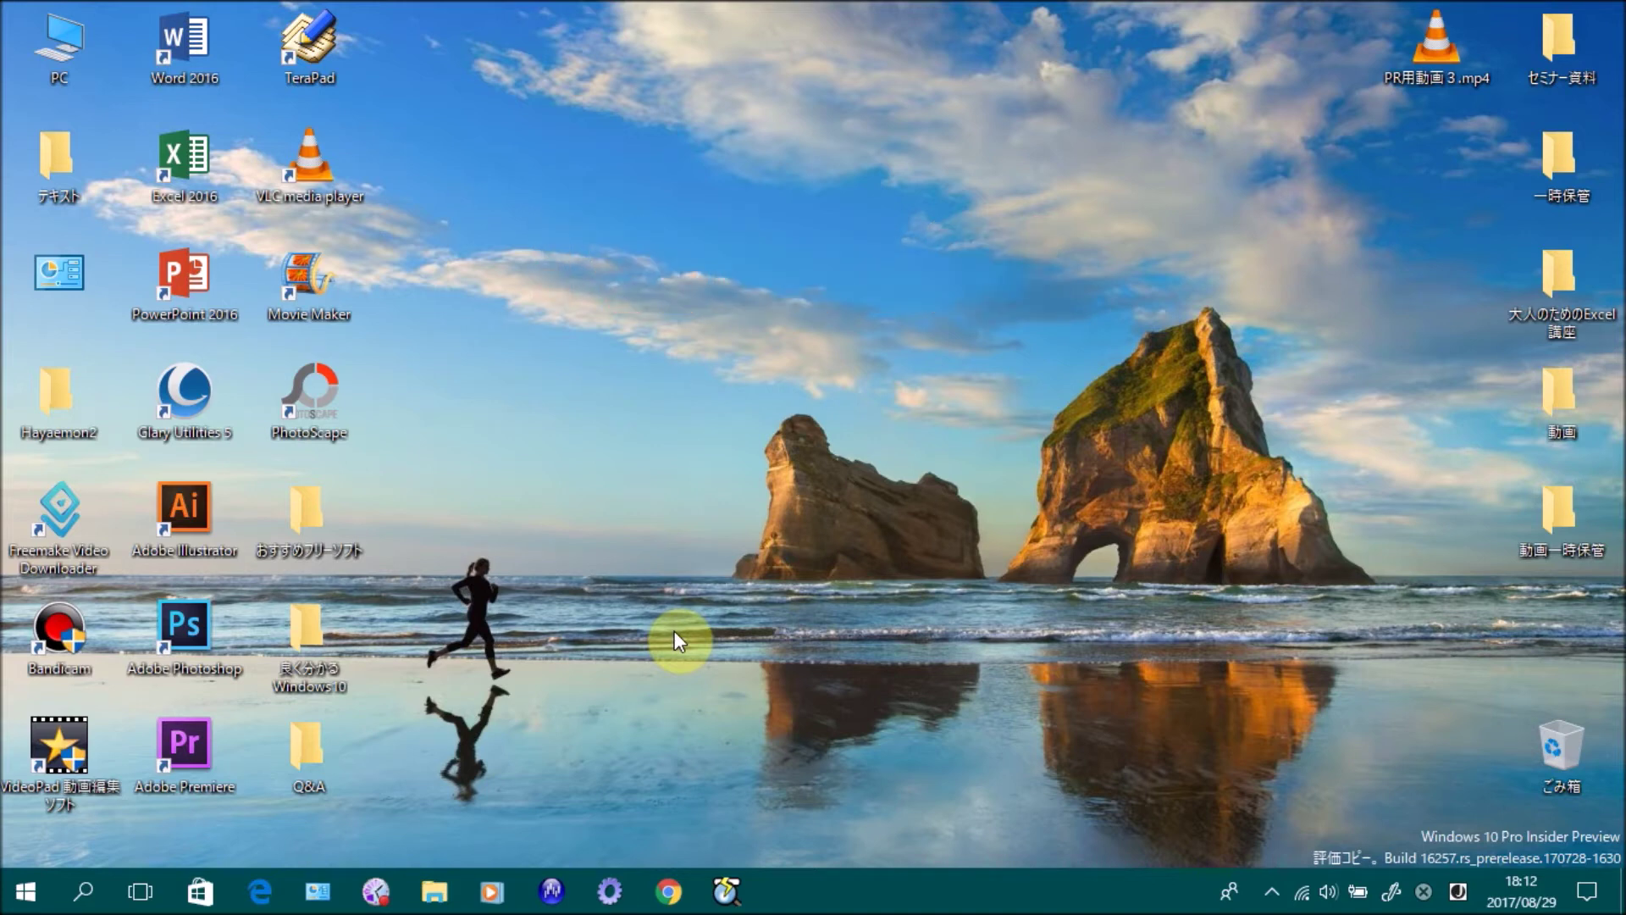
key("super+e")
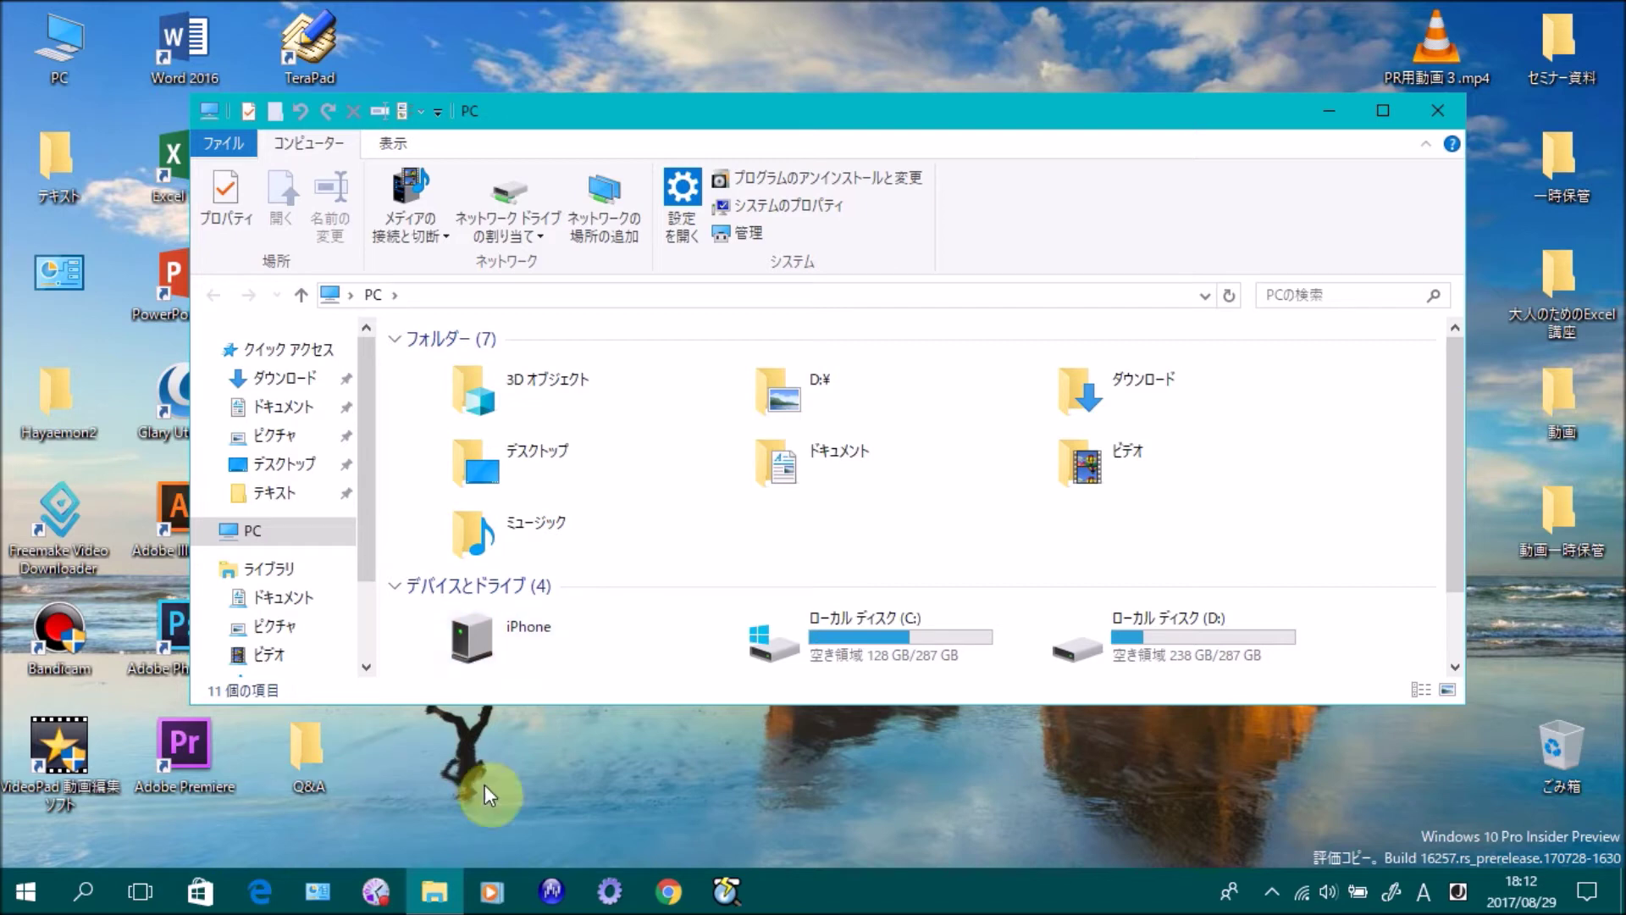
Step: Open the local disk (C:) and return to the previous PC view
left_click(870, 654)
double_click(871, 654)
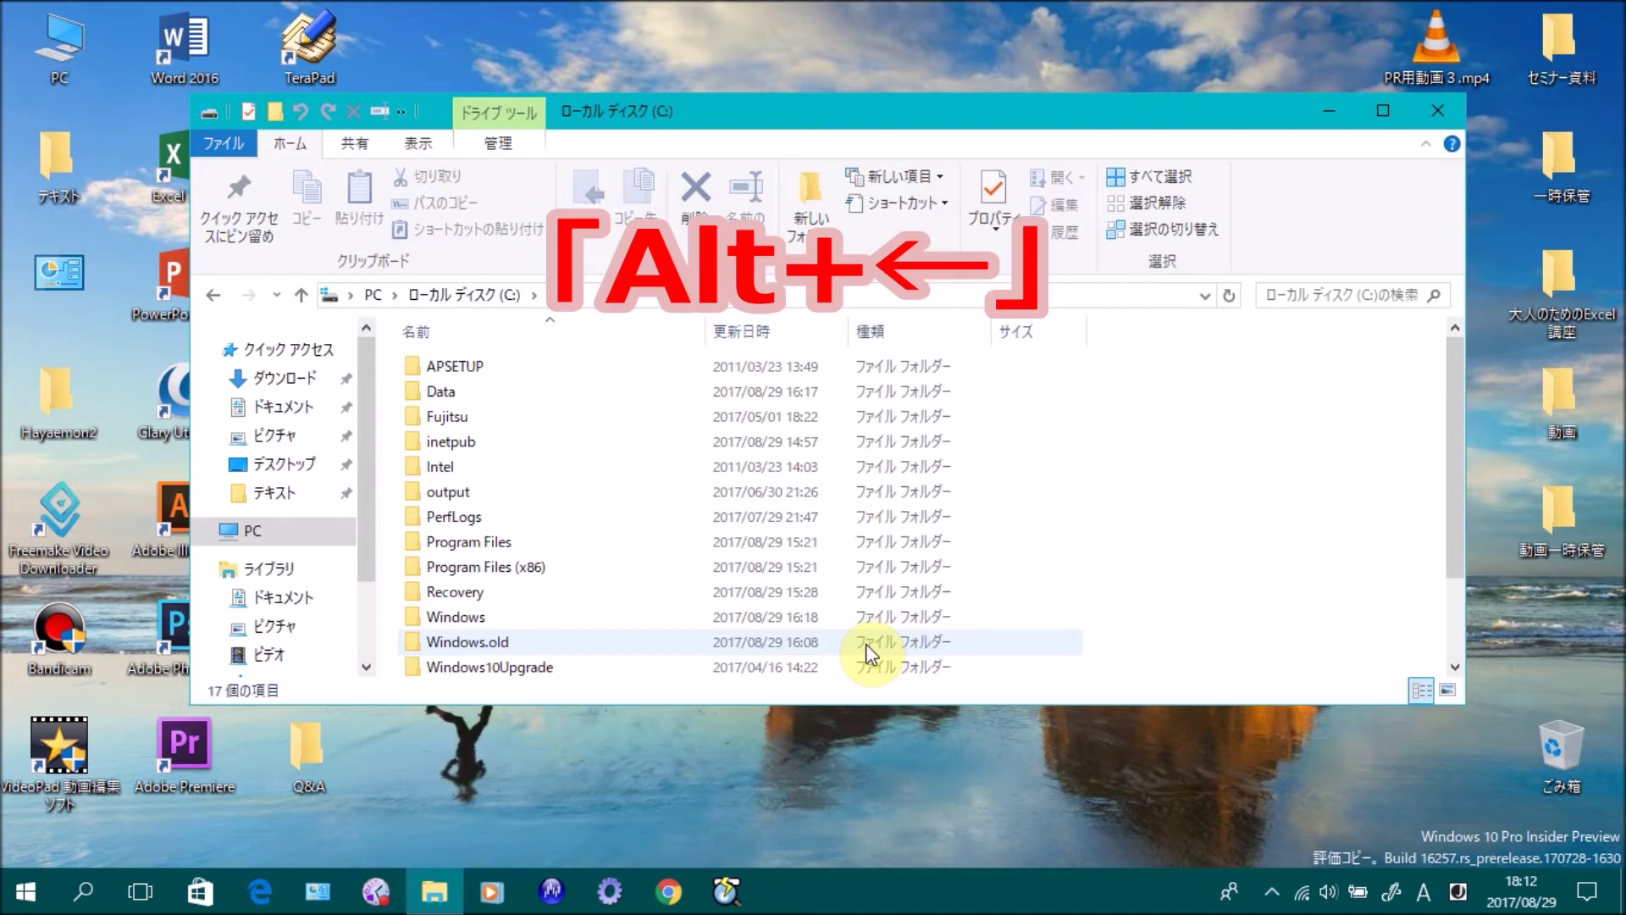
key("alt")
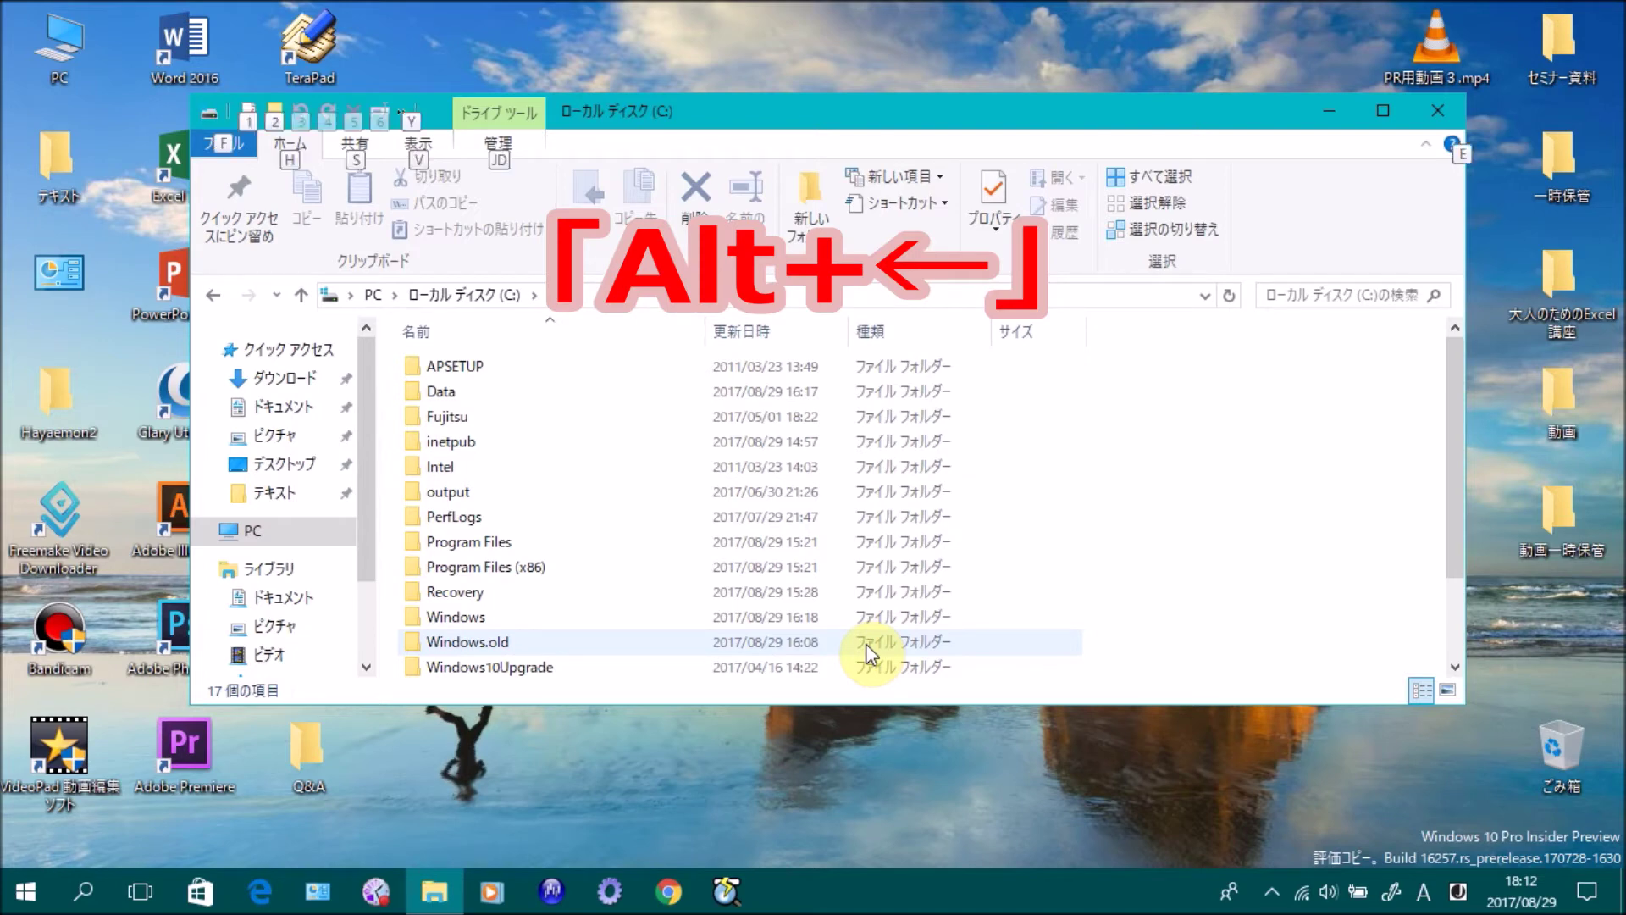
key("alt+Left")
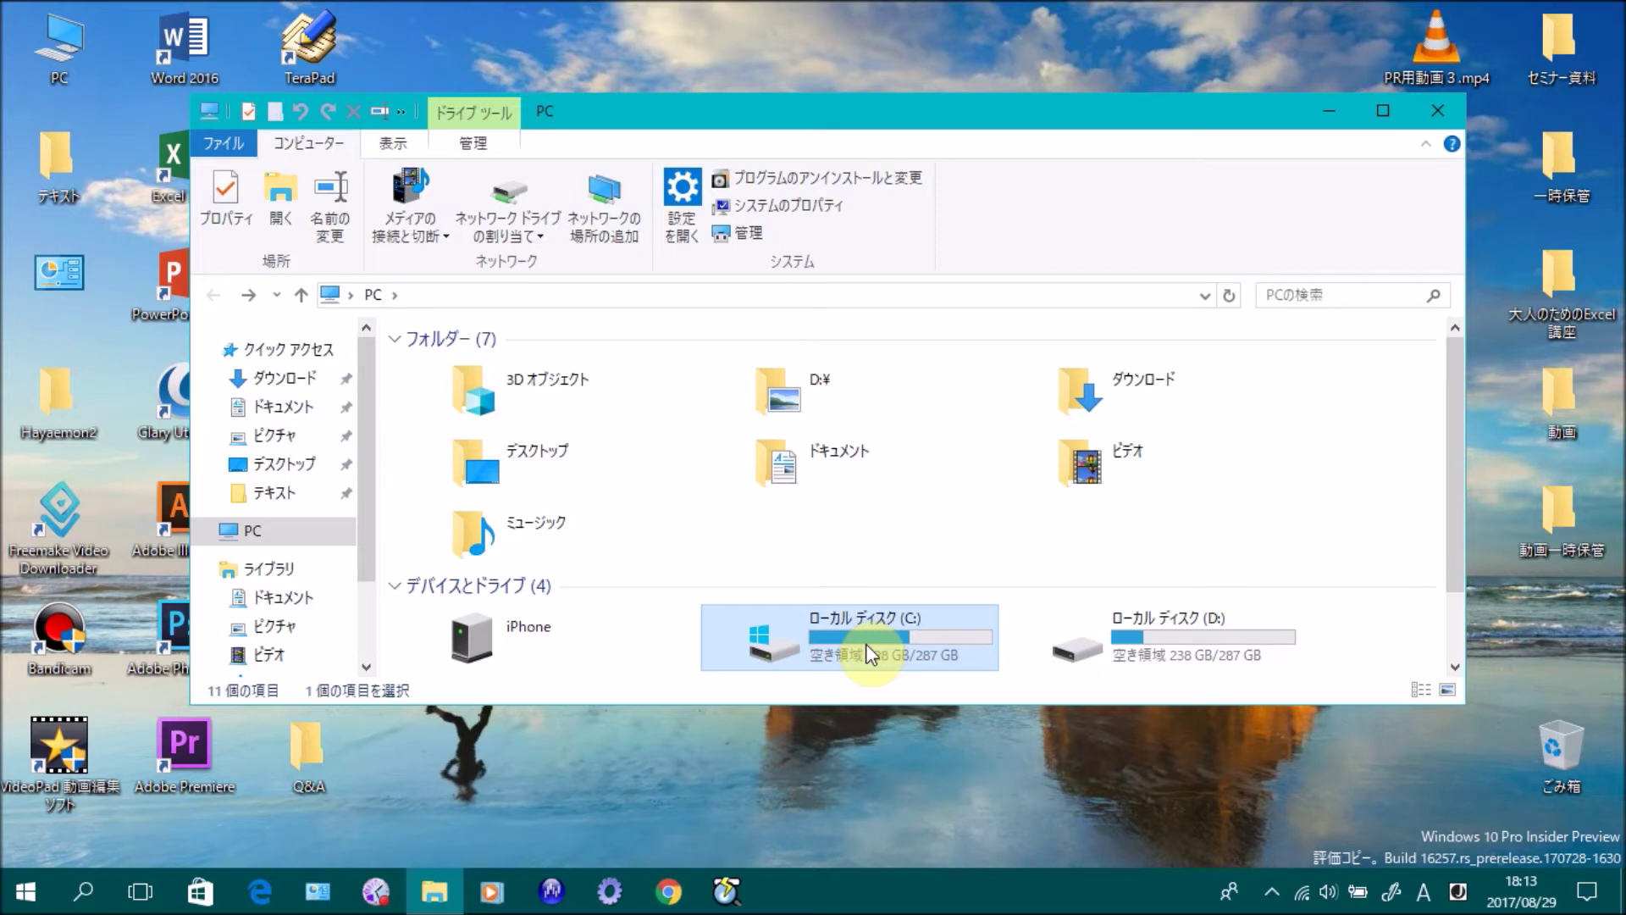
Step: Open the output folder on the local disk (C:) and go back to the drive's folder list
double_click(869, 655)
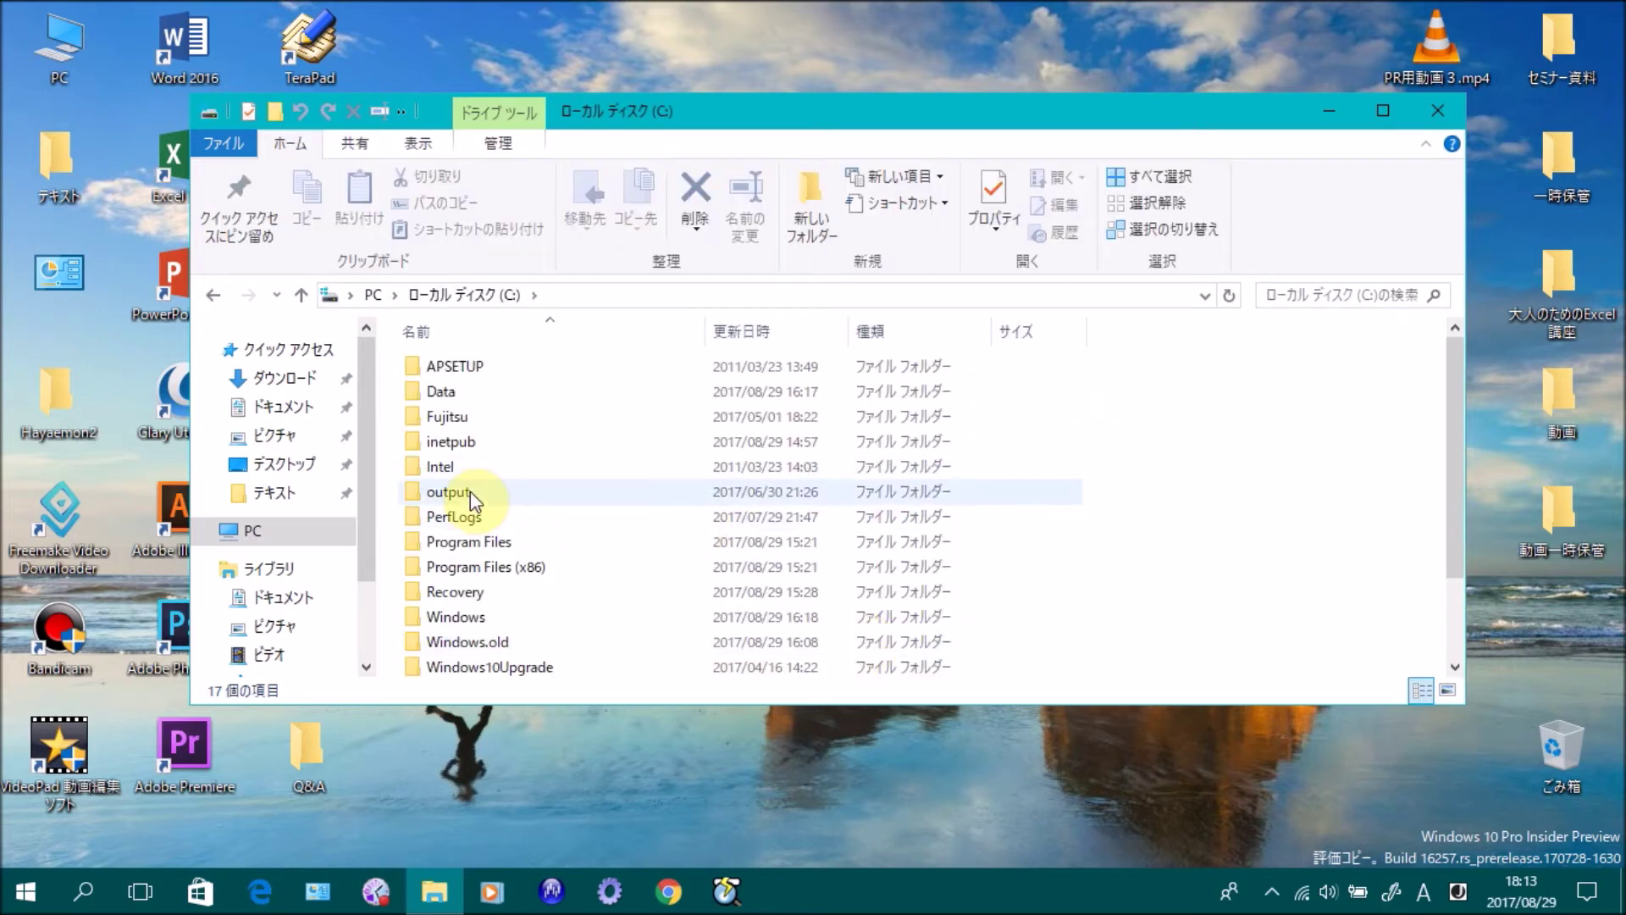
double_click(470, 491)
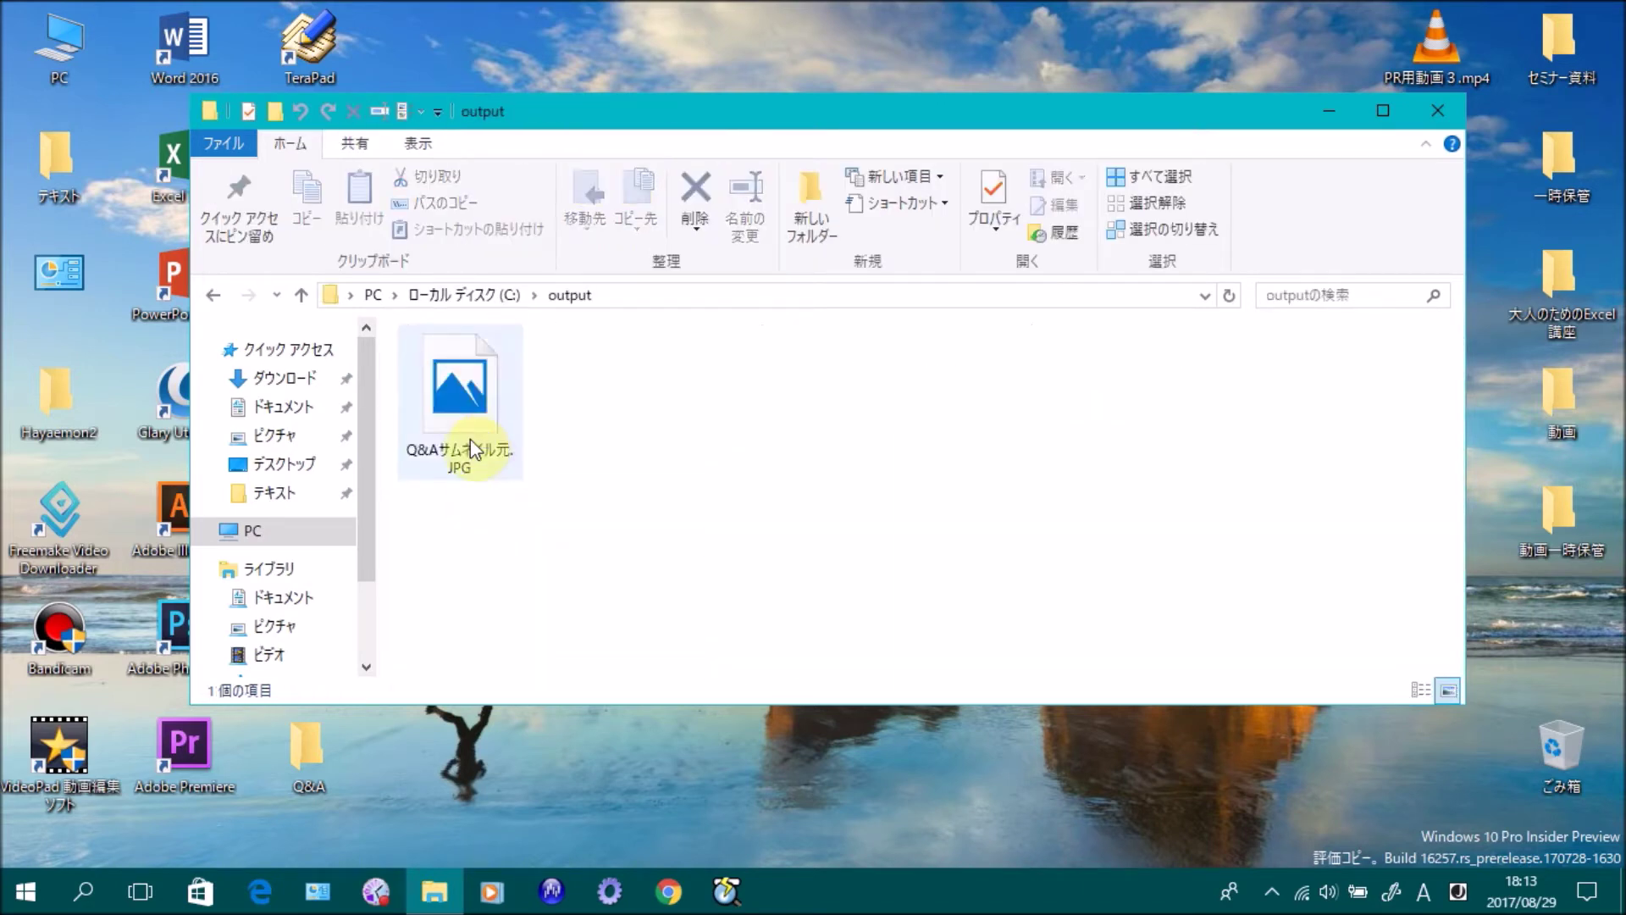
left_click(213, 296)
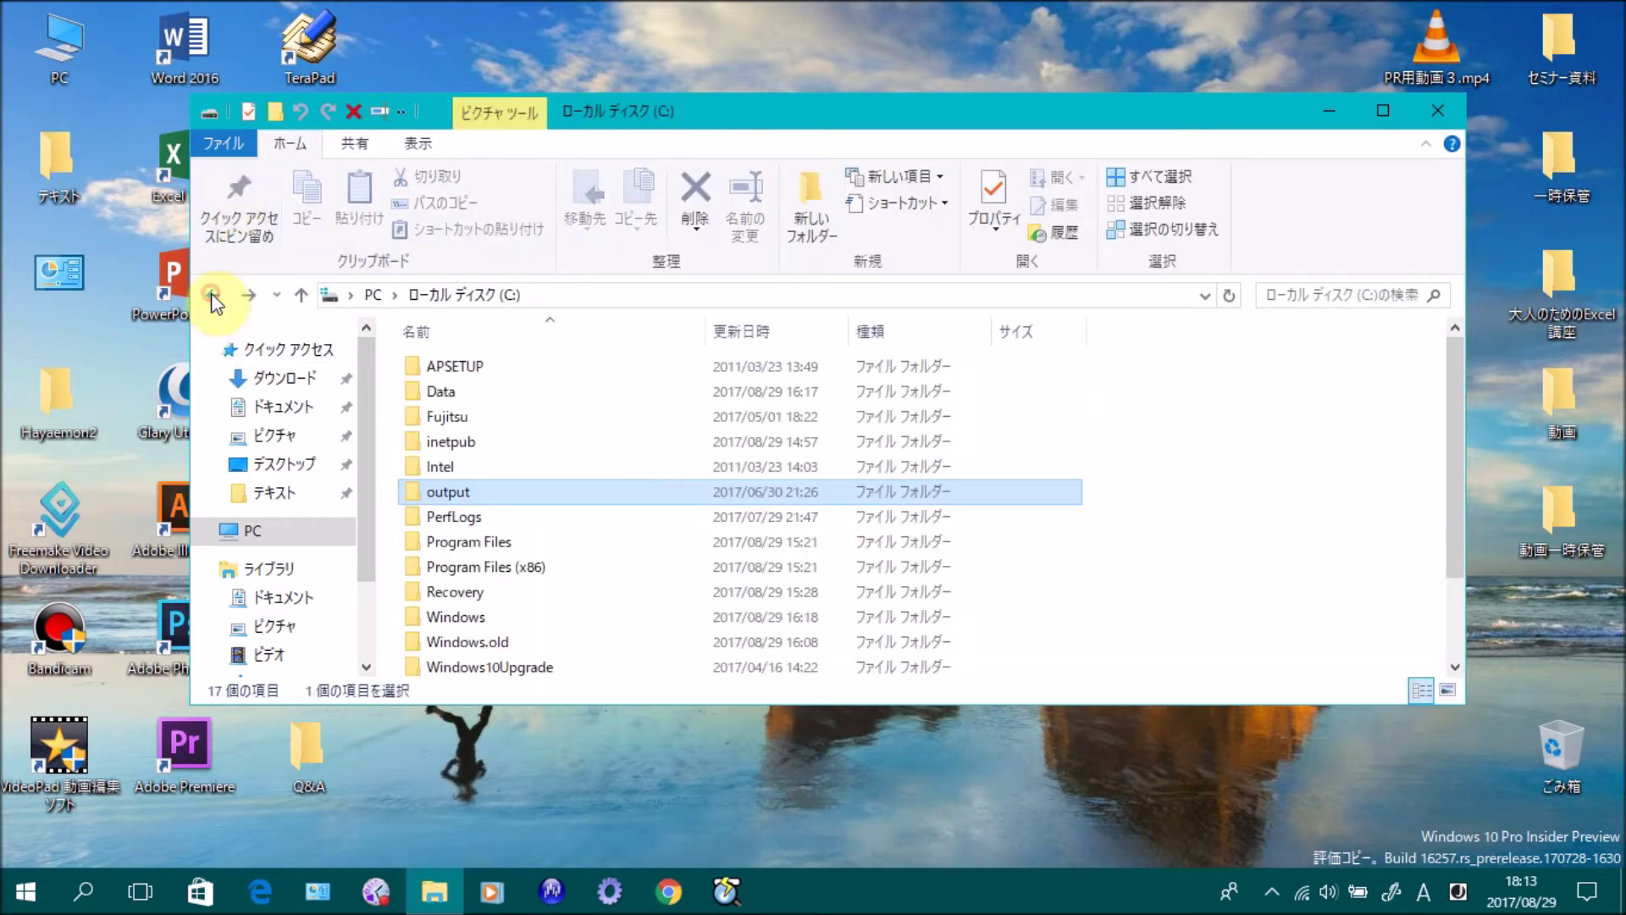
Step: Drill down from the C: drive into Program Files (x86), Windows Mail and its en-US subfolder
double_click(508, 569)
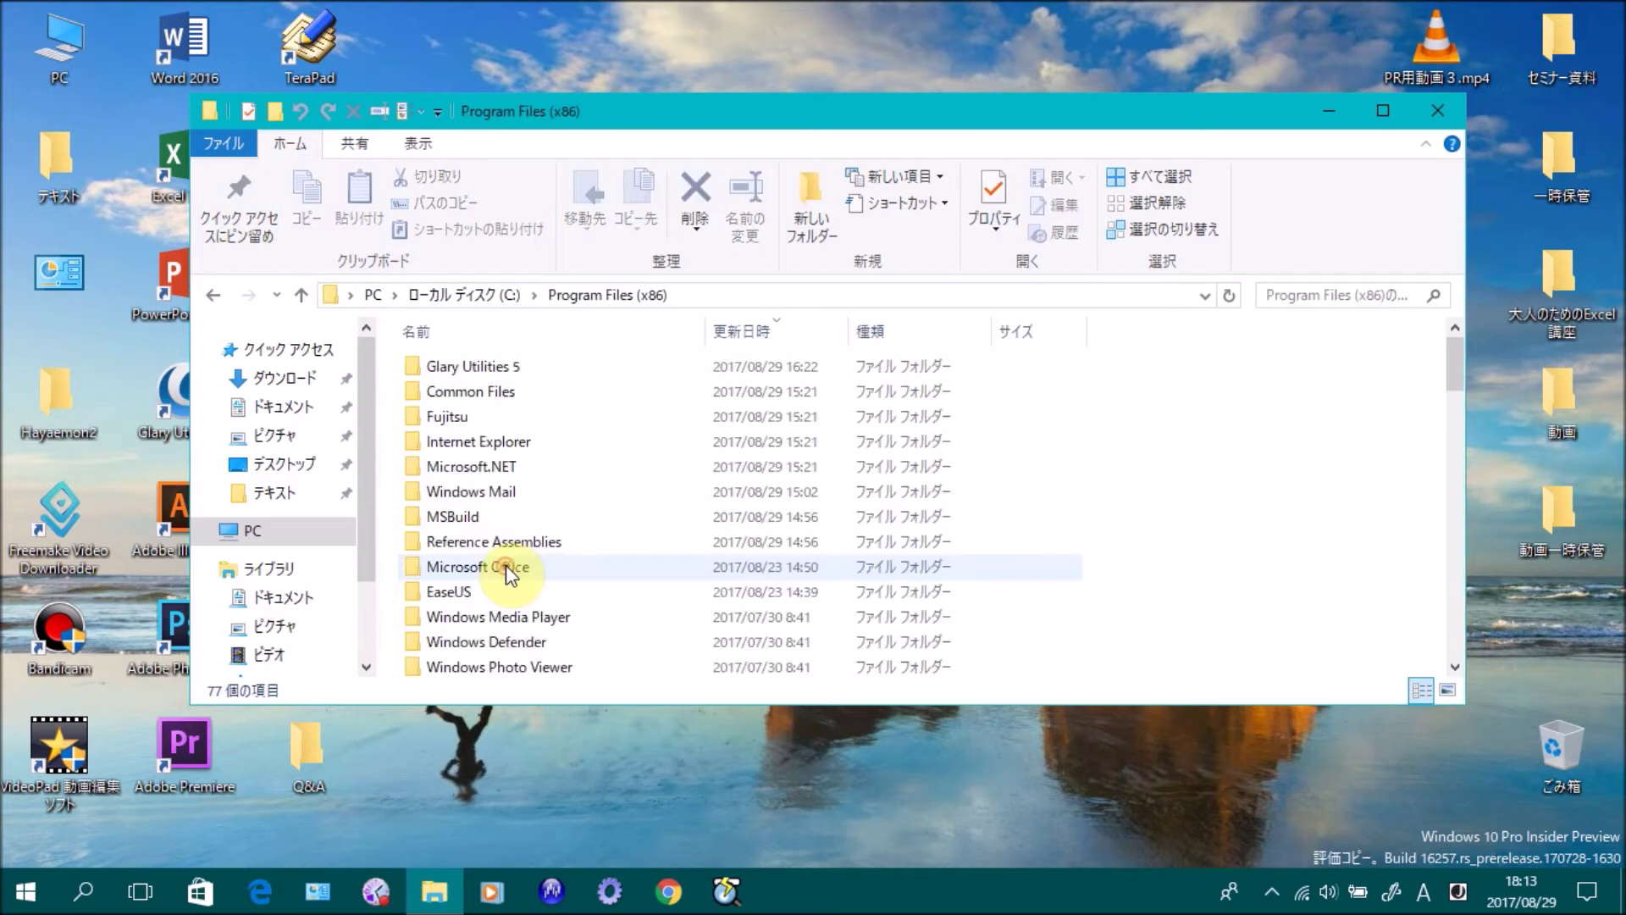
double_click(509, 495)
double_click(445, 368)
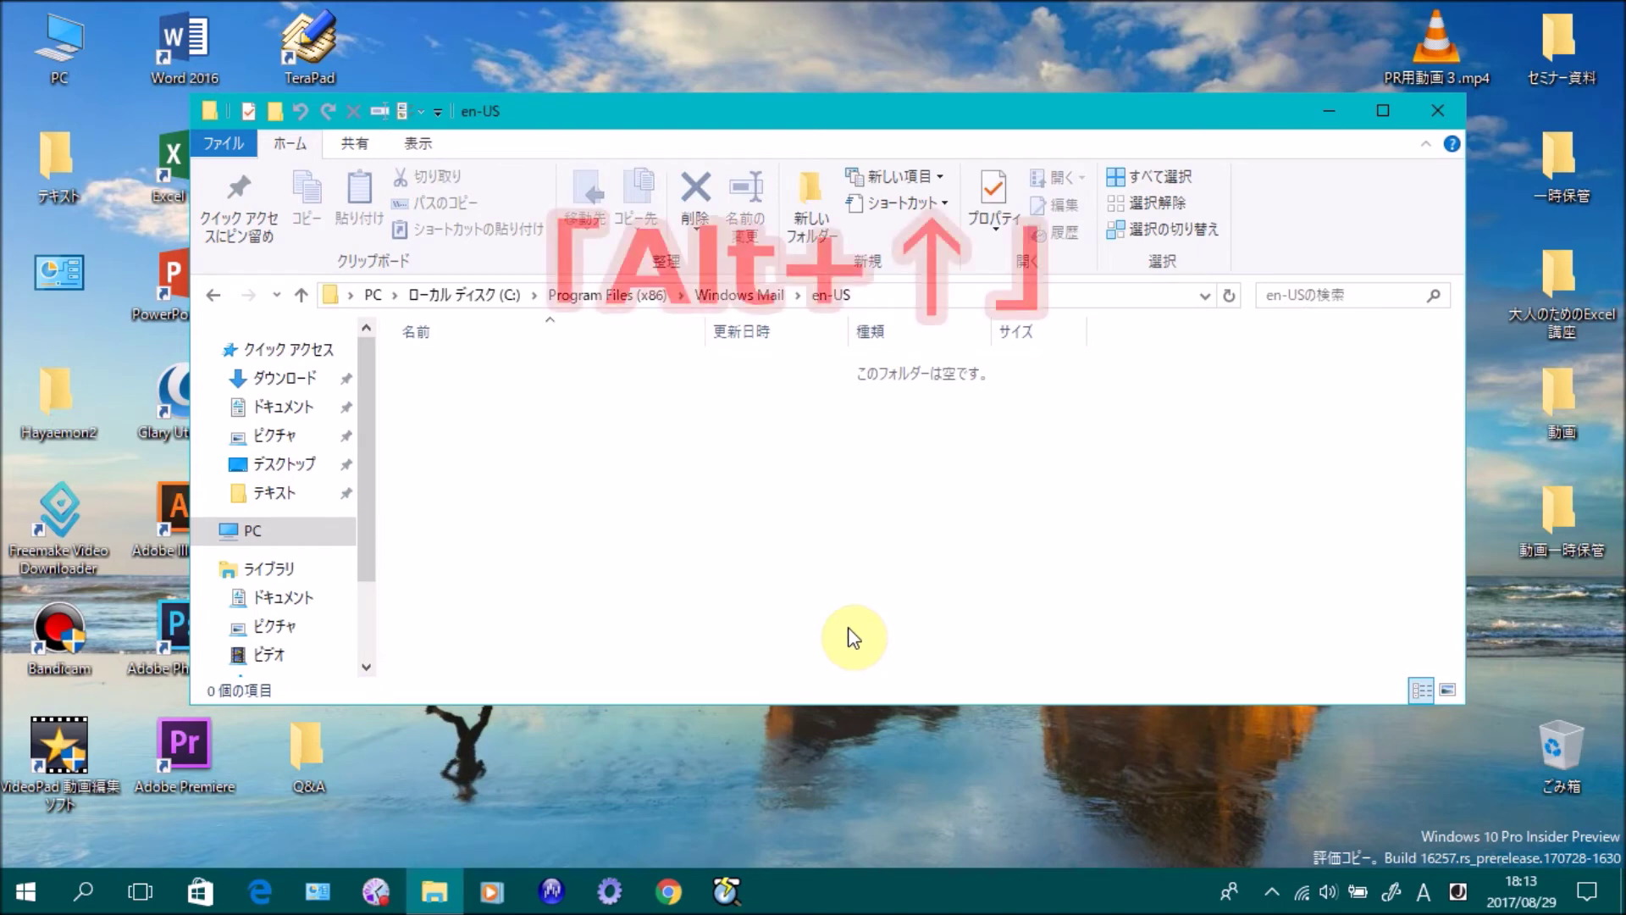
Step: Climb from the en-US folder through each parent folder up to PC
key("alt")
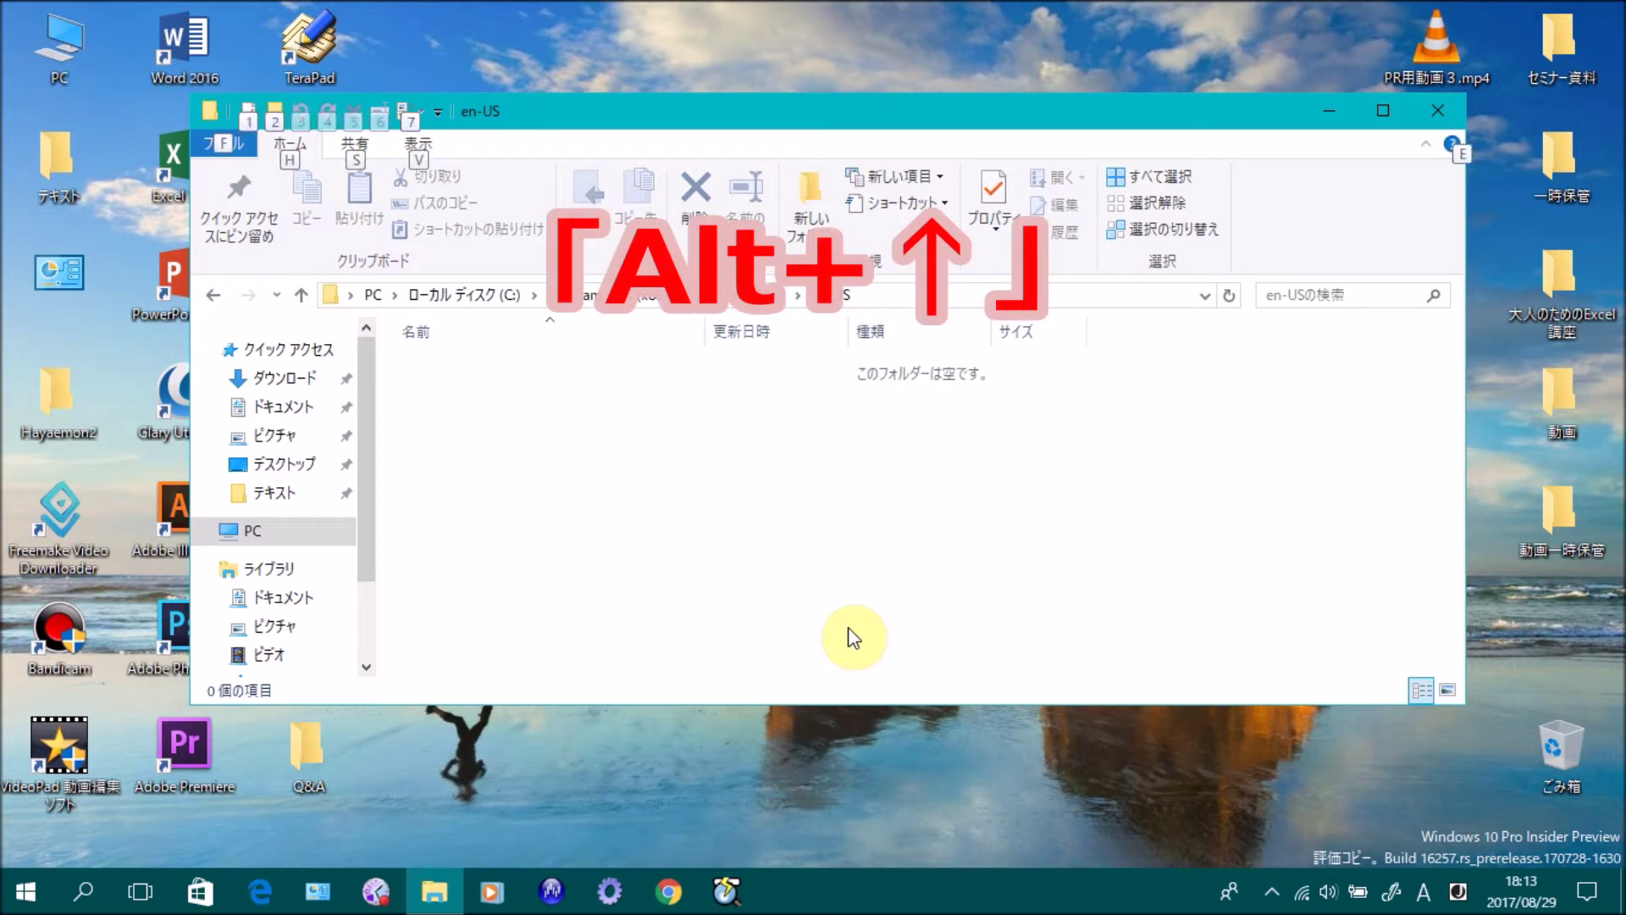
key("alt+Up")
key("alt+Up")
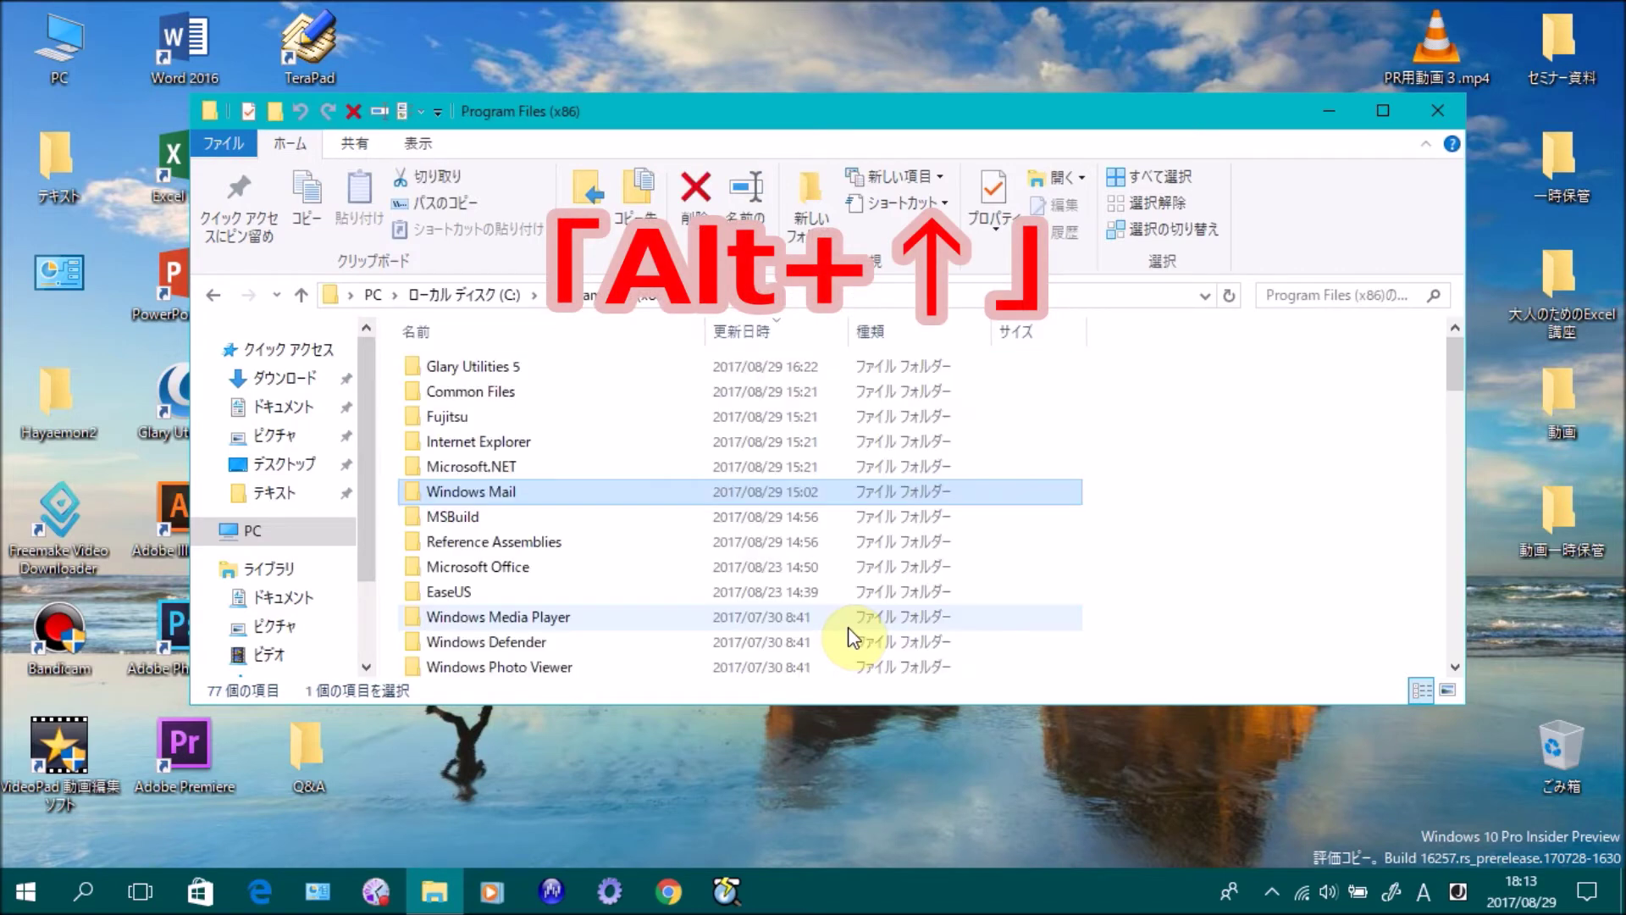
key("alt+Up")
key("alt+Up")
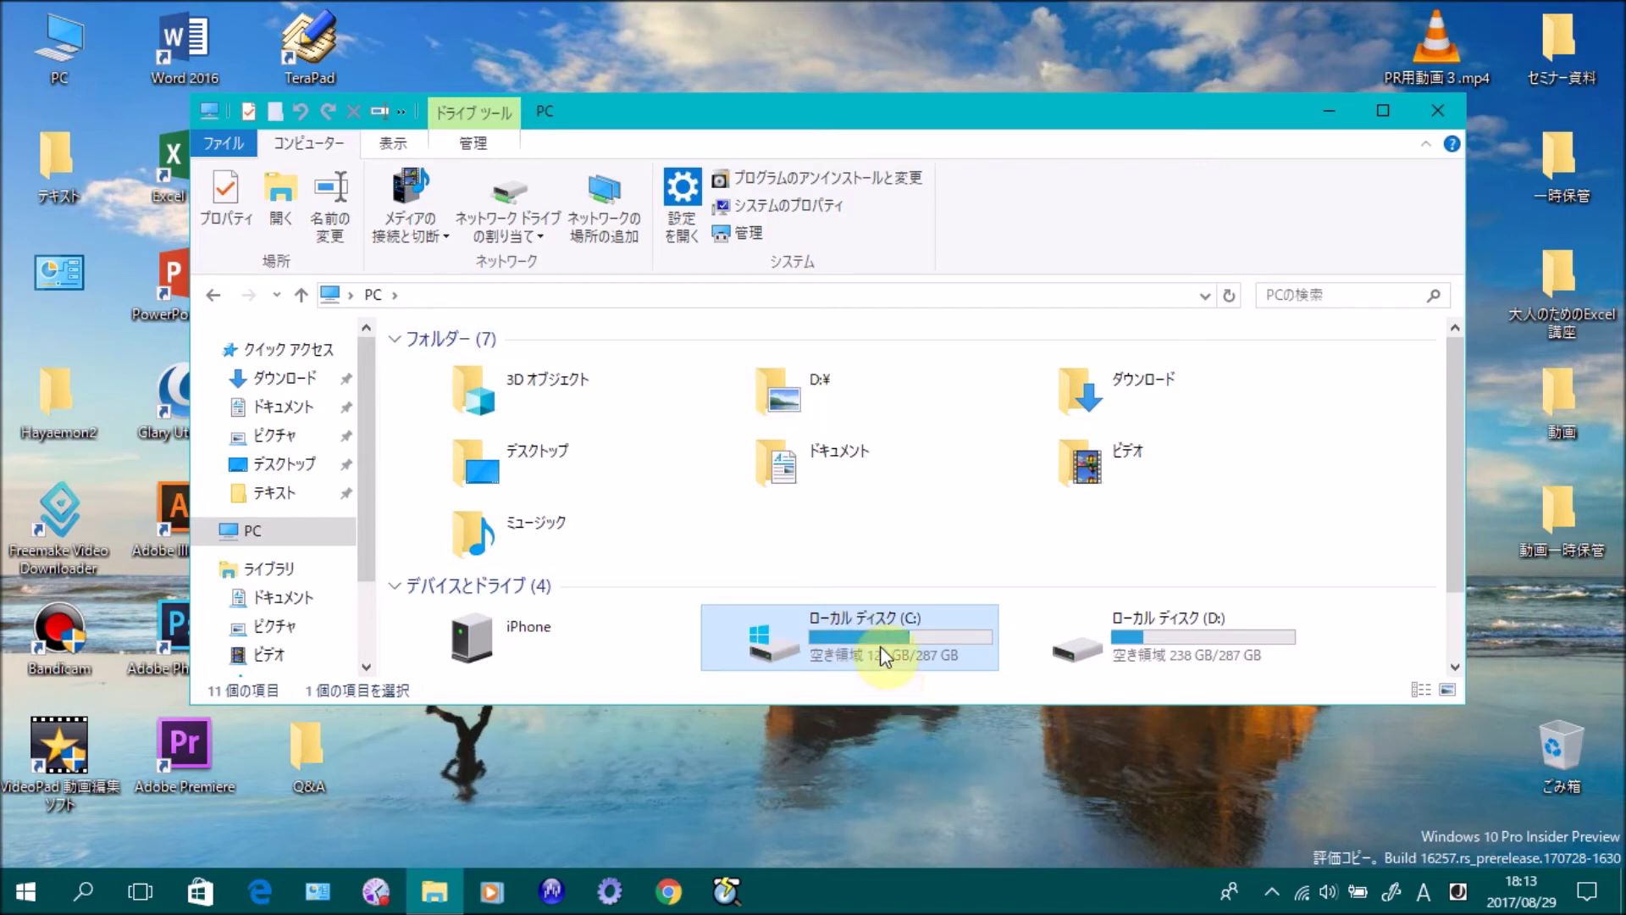
Step: Open the local disk (C:) in the same window and go back to PC three times, shifting the window slightly during the first visit
double_click(866, 637)
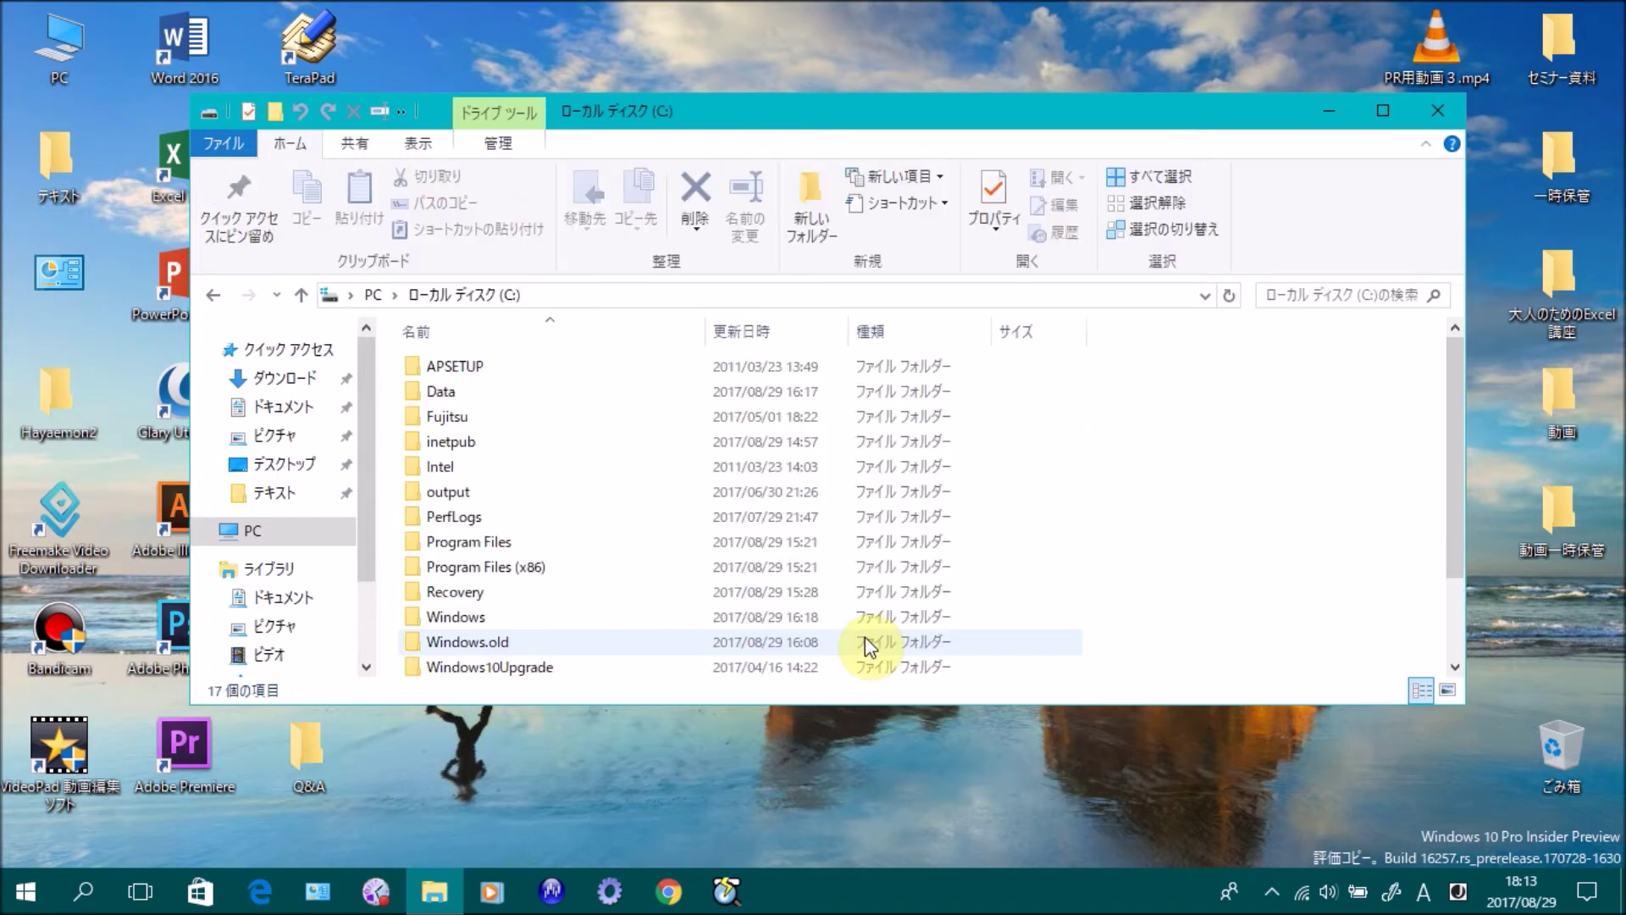
left_click_drag(872, 110, 844, 153)
left_click(230, 305)
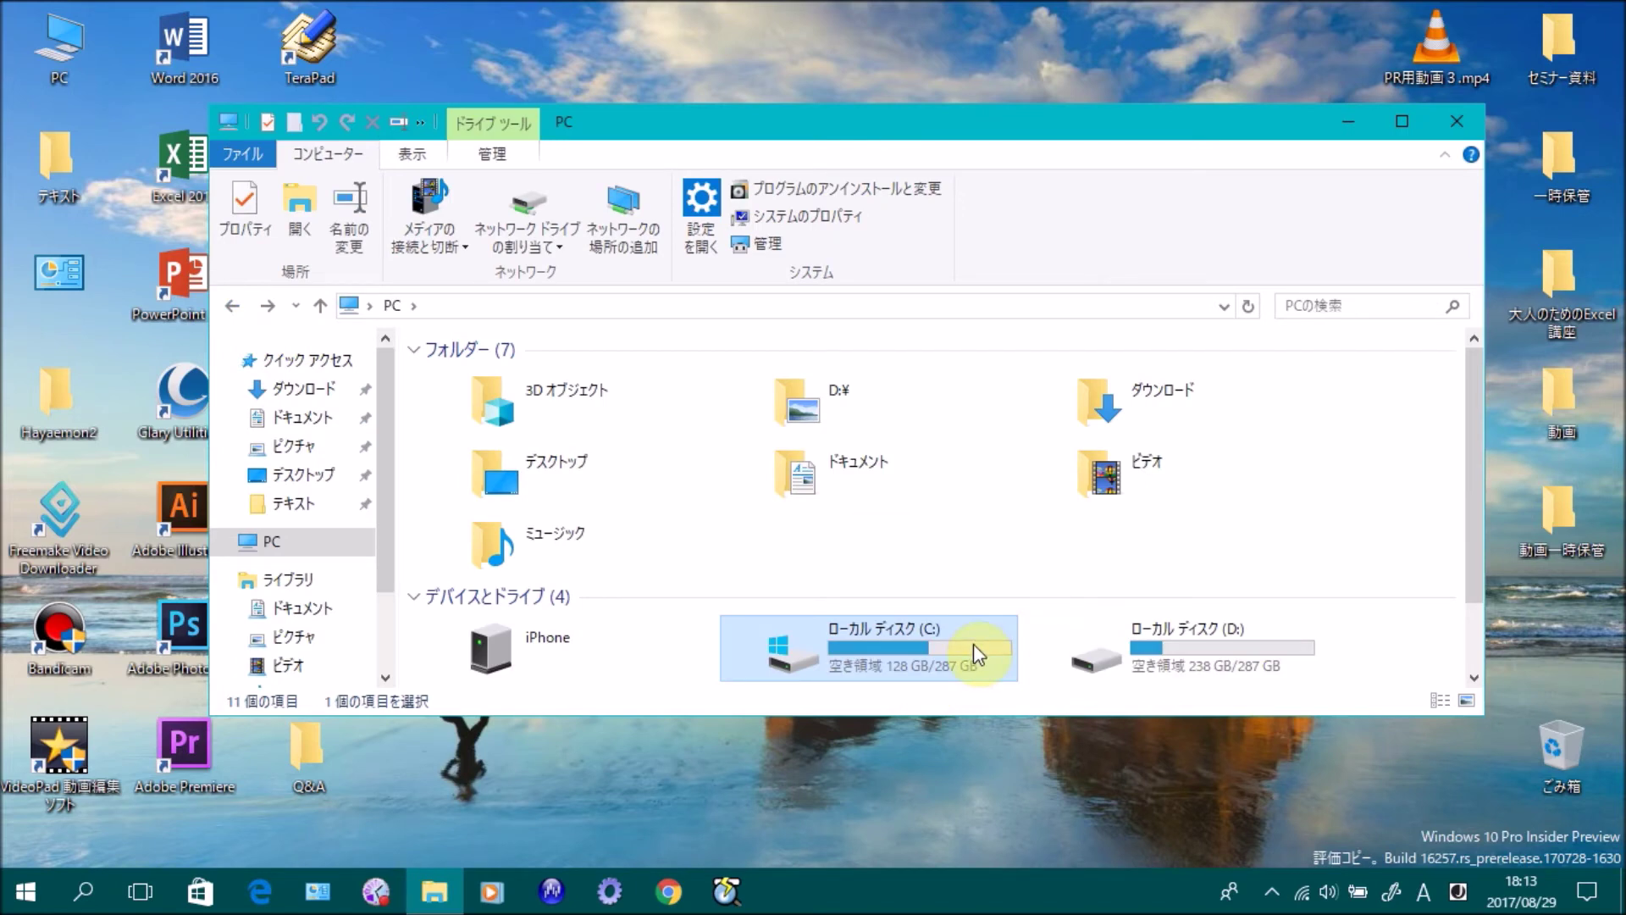
double_click(973, 644)
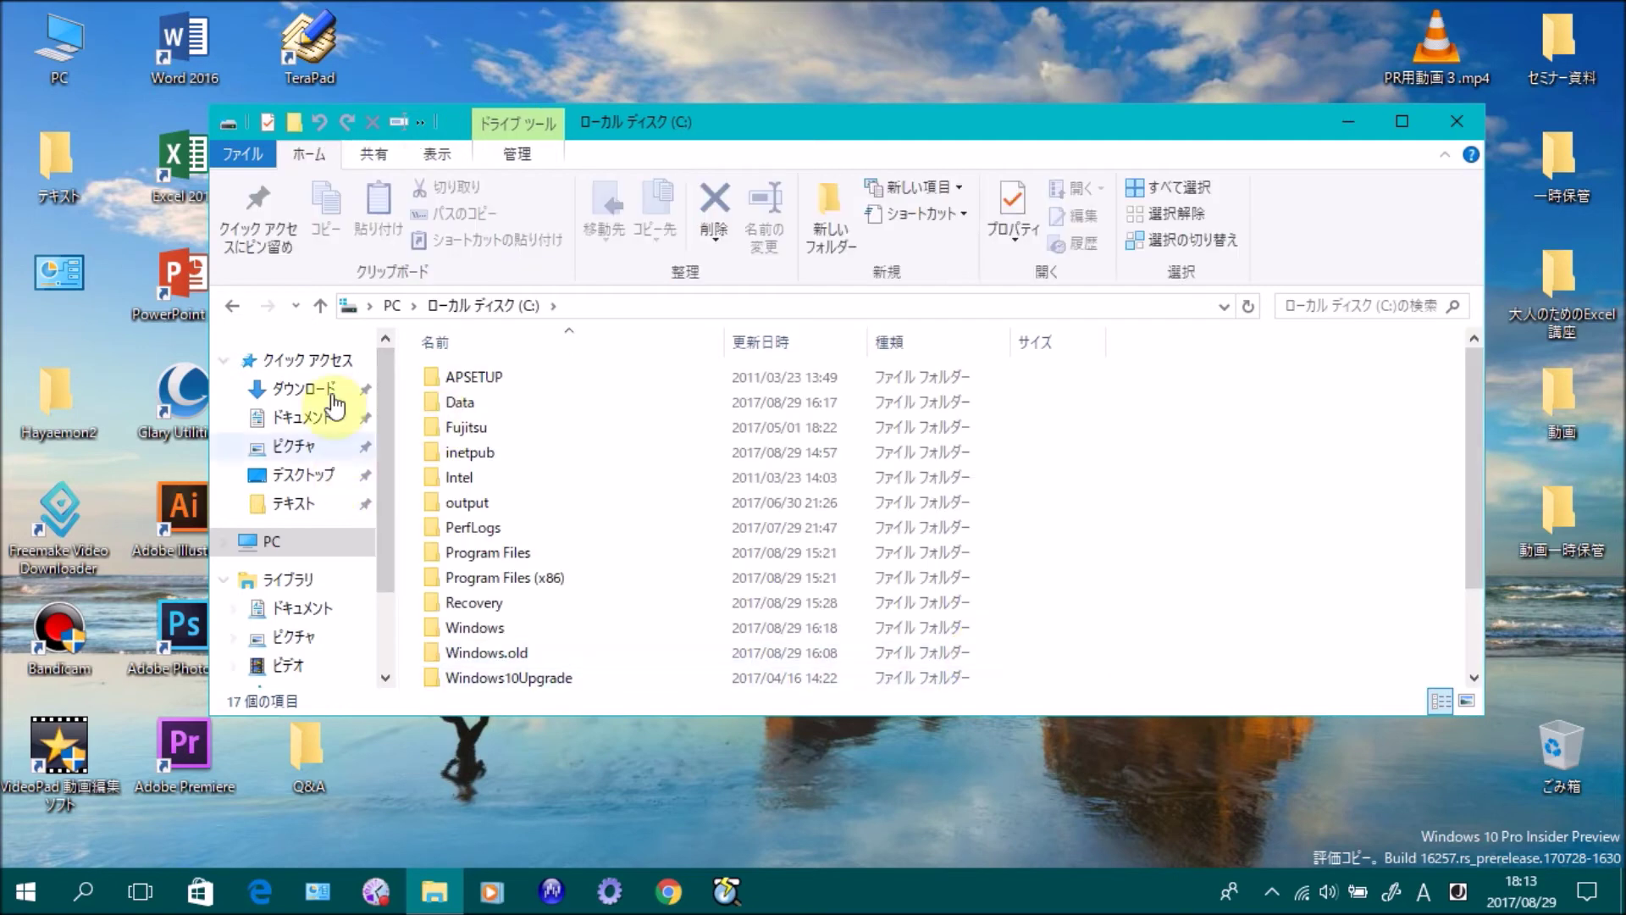
left_click(233, 312)
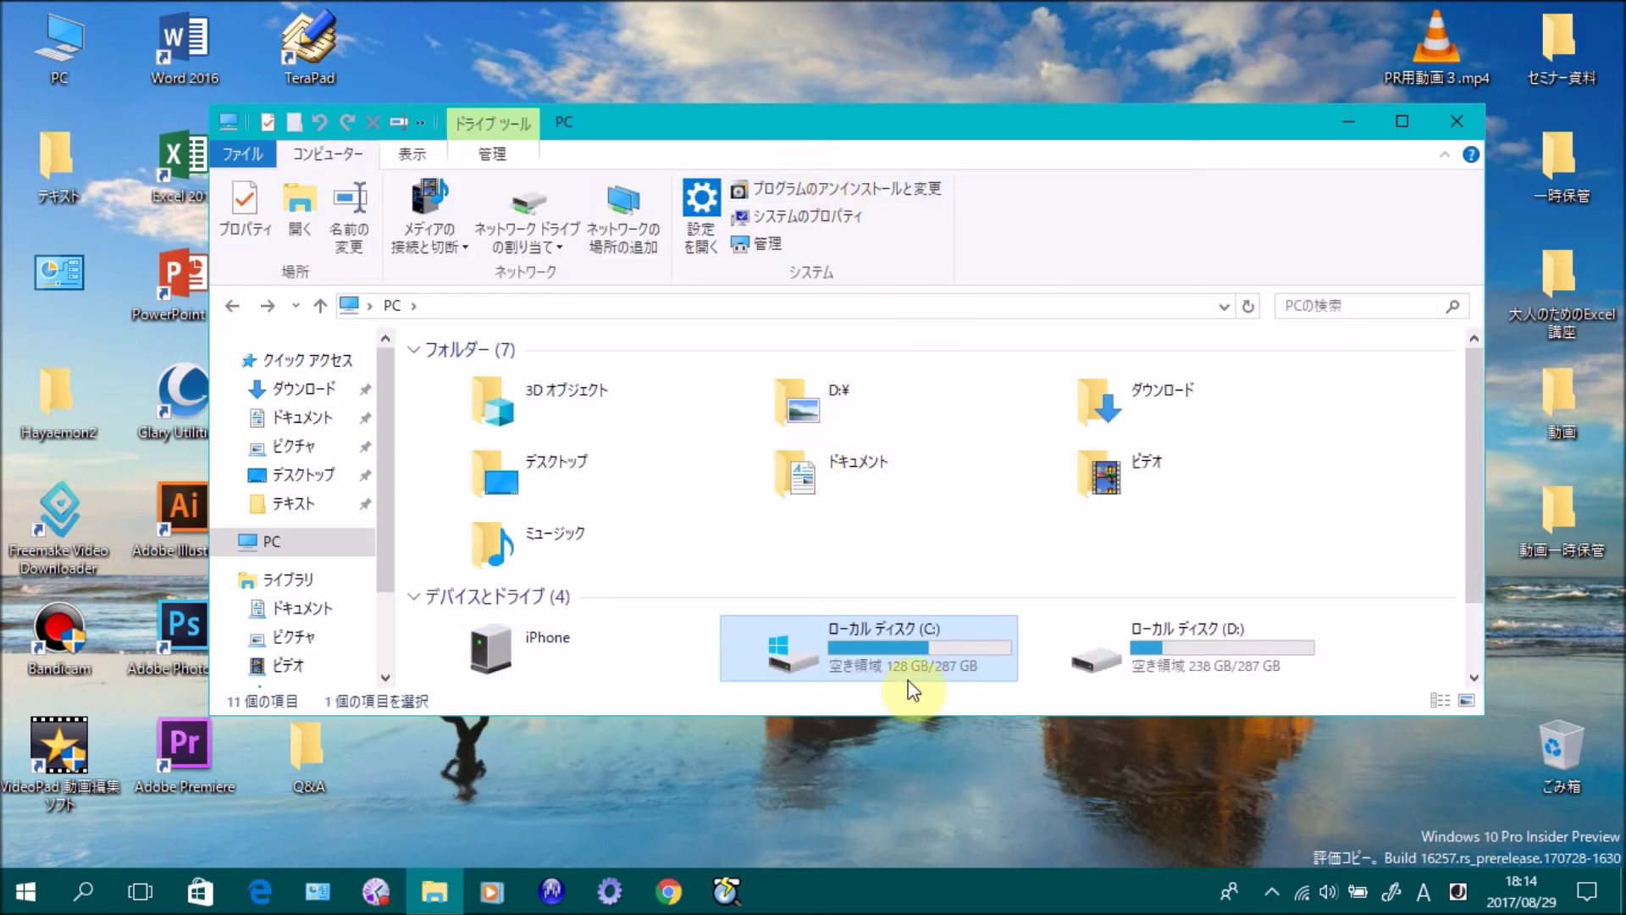
double_click(903, 637)
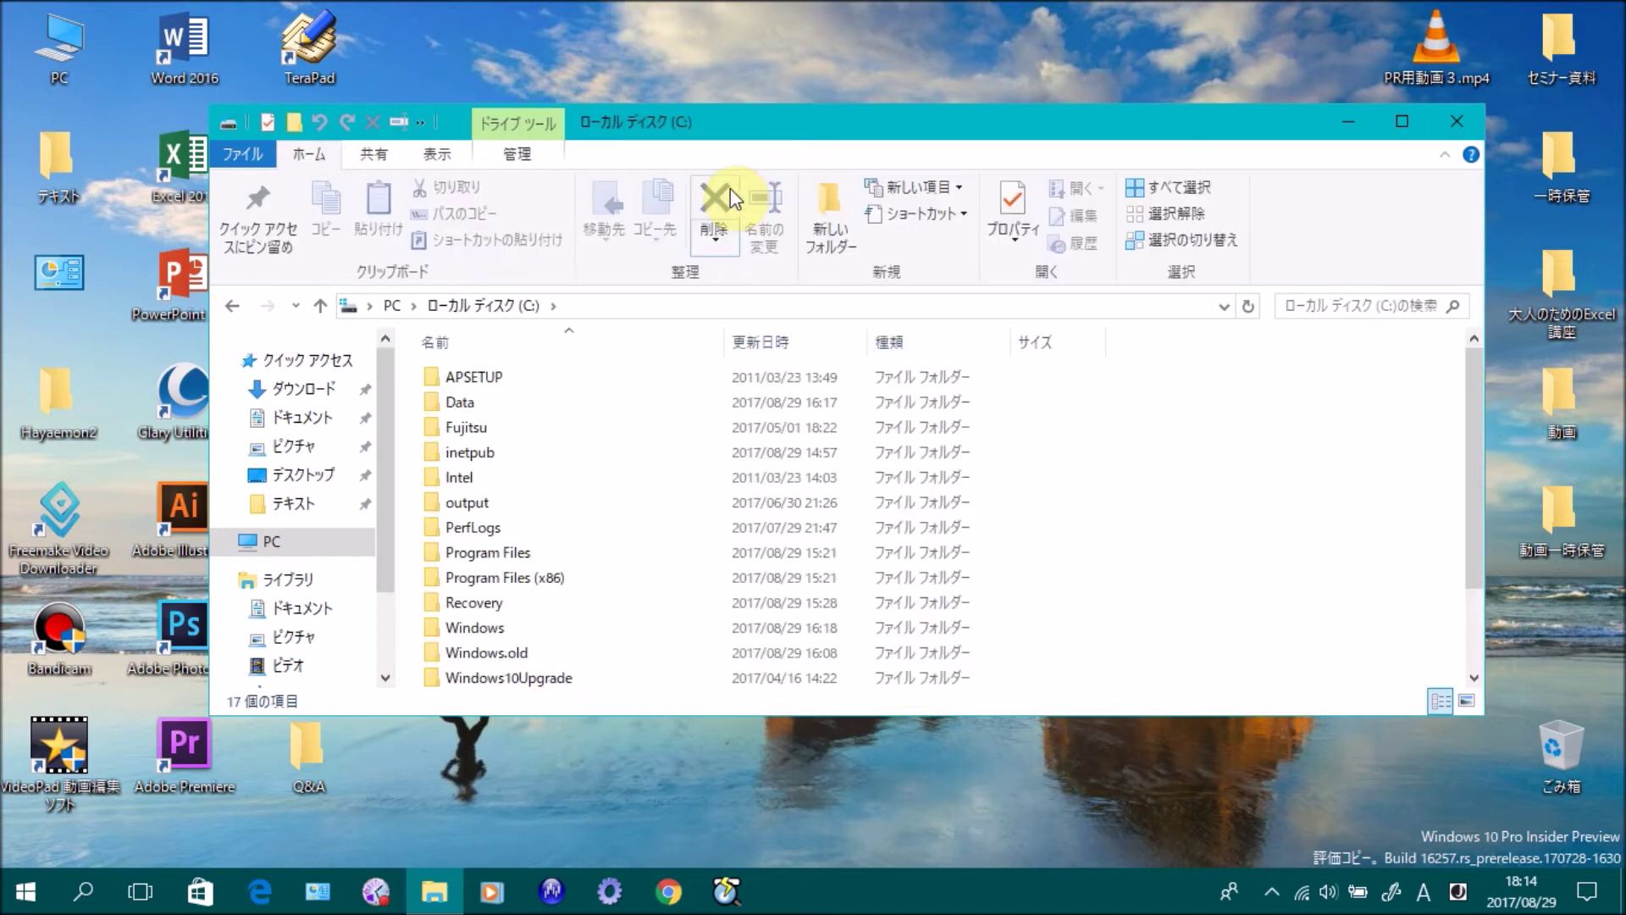
left_click(227, 310)
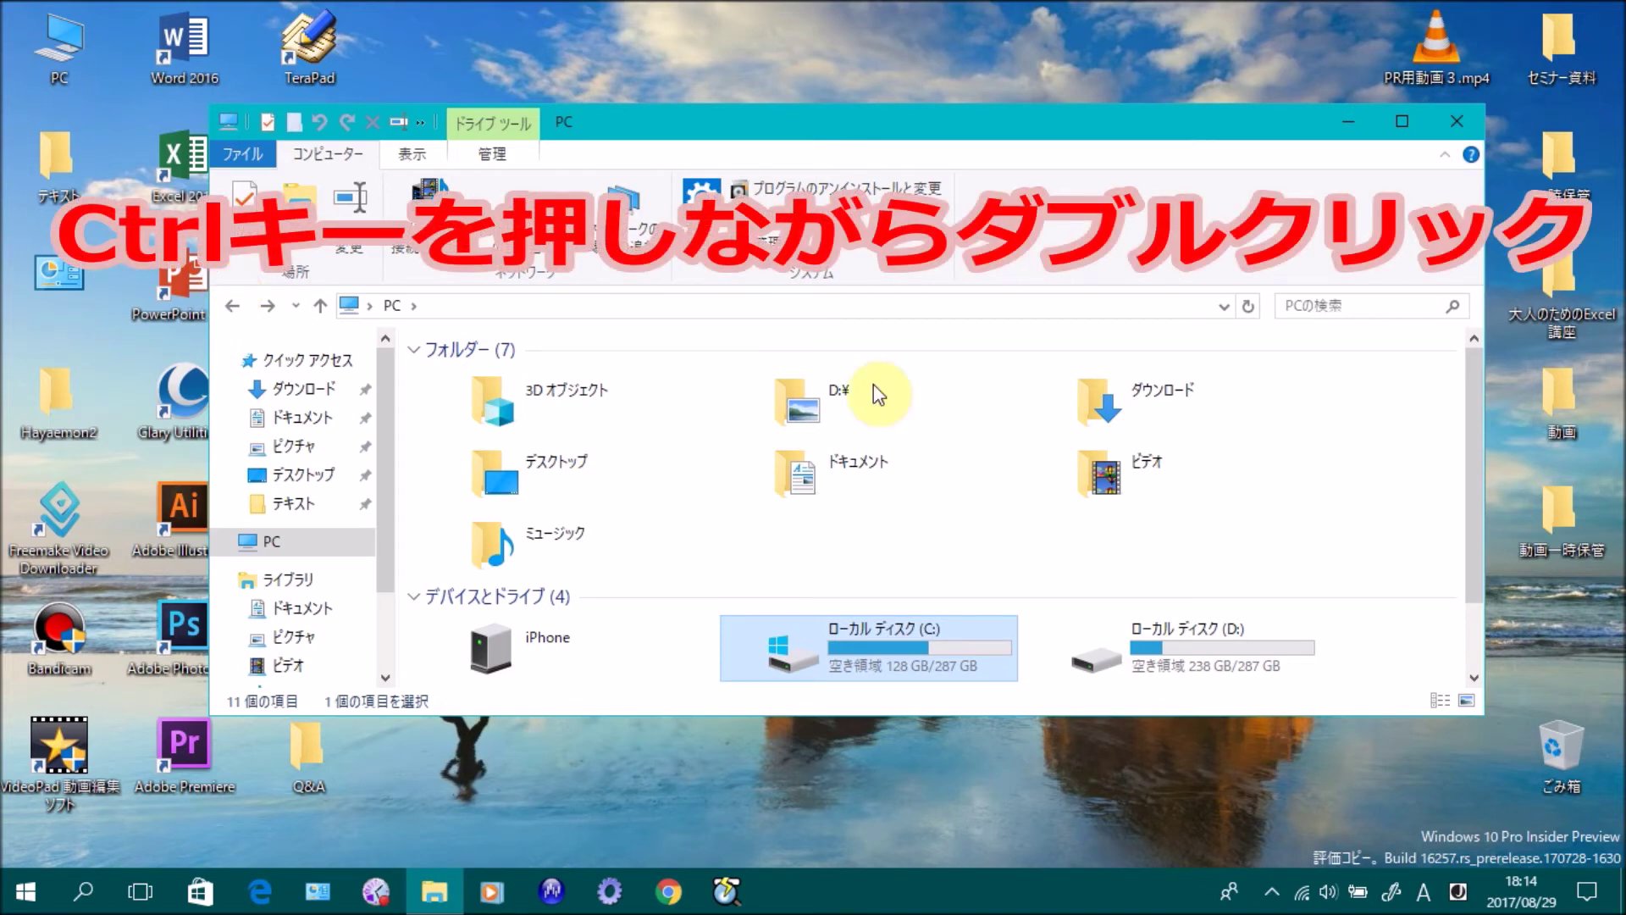
Step: Open the local disk (C:) in a separate window and move it so it overlaps the PC window
double_click(902, 648, "ctrl")
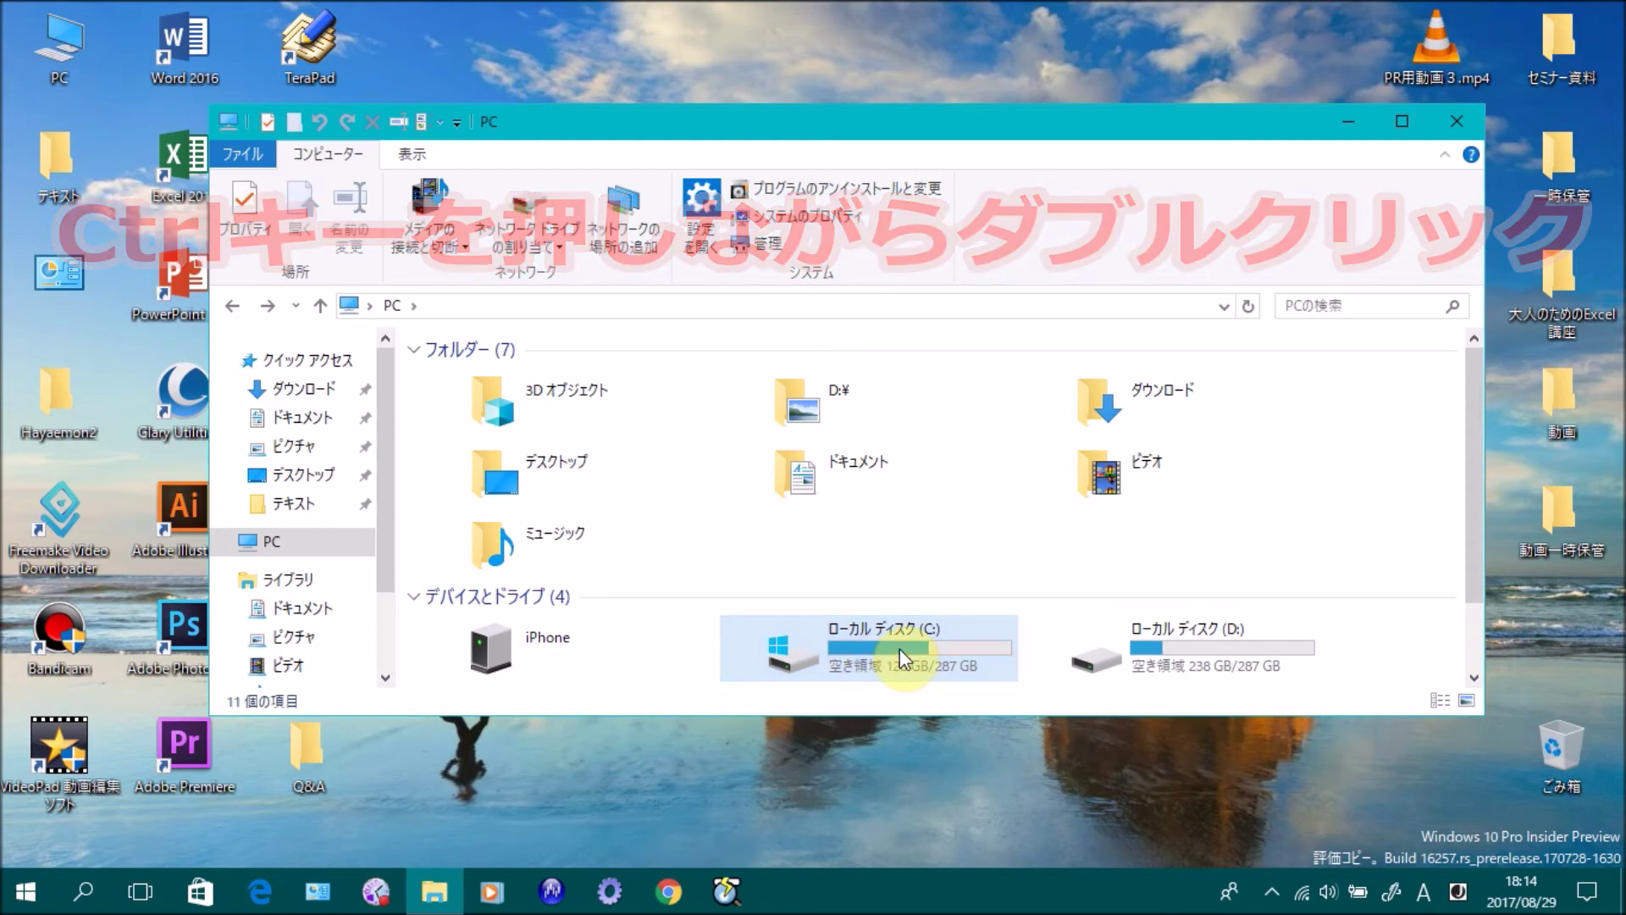
left_click_drag(874, 159, 1113, 315)
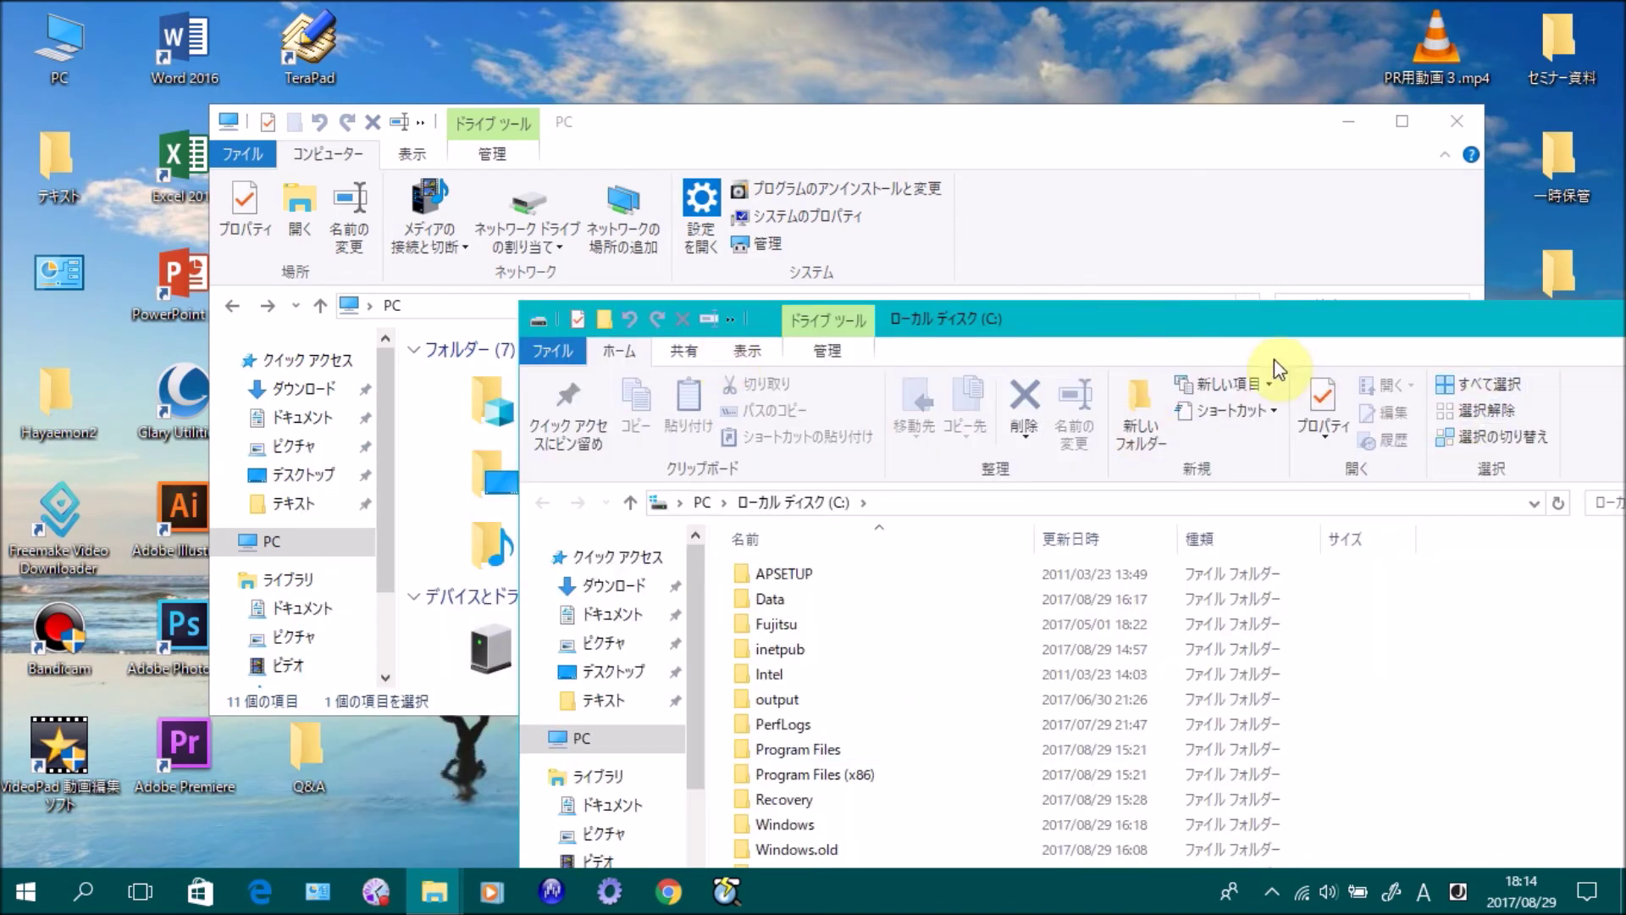
left_click_drag(1230, 324, 924, 205)
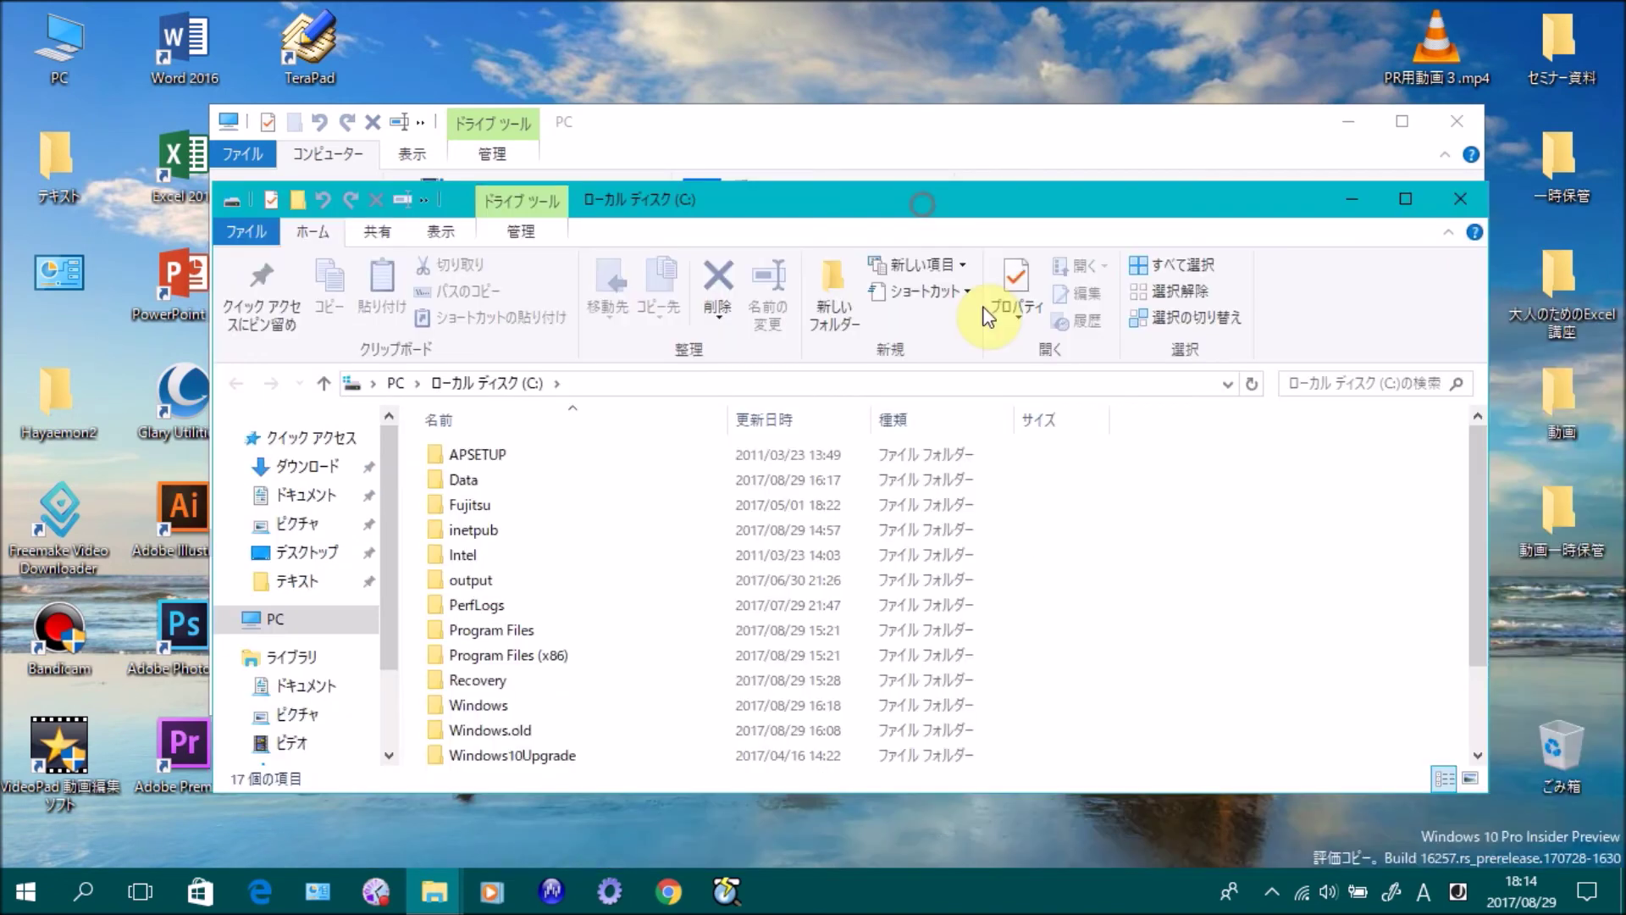
Step: Close the separate C: drive window and the remaining PC window
left_click(1464, 209)
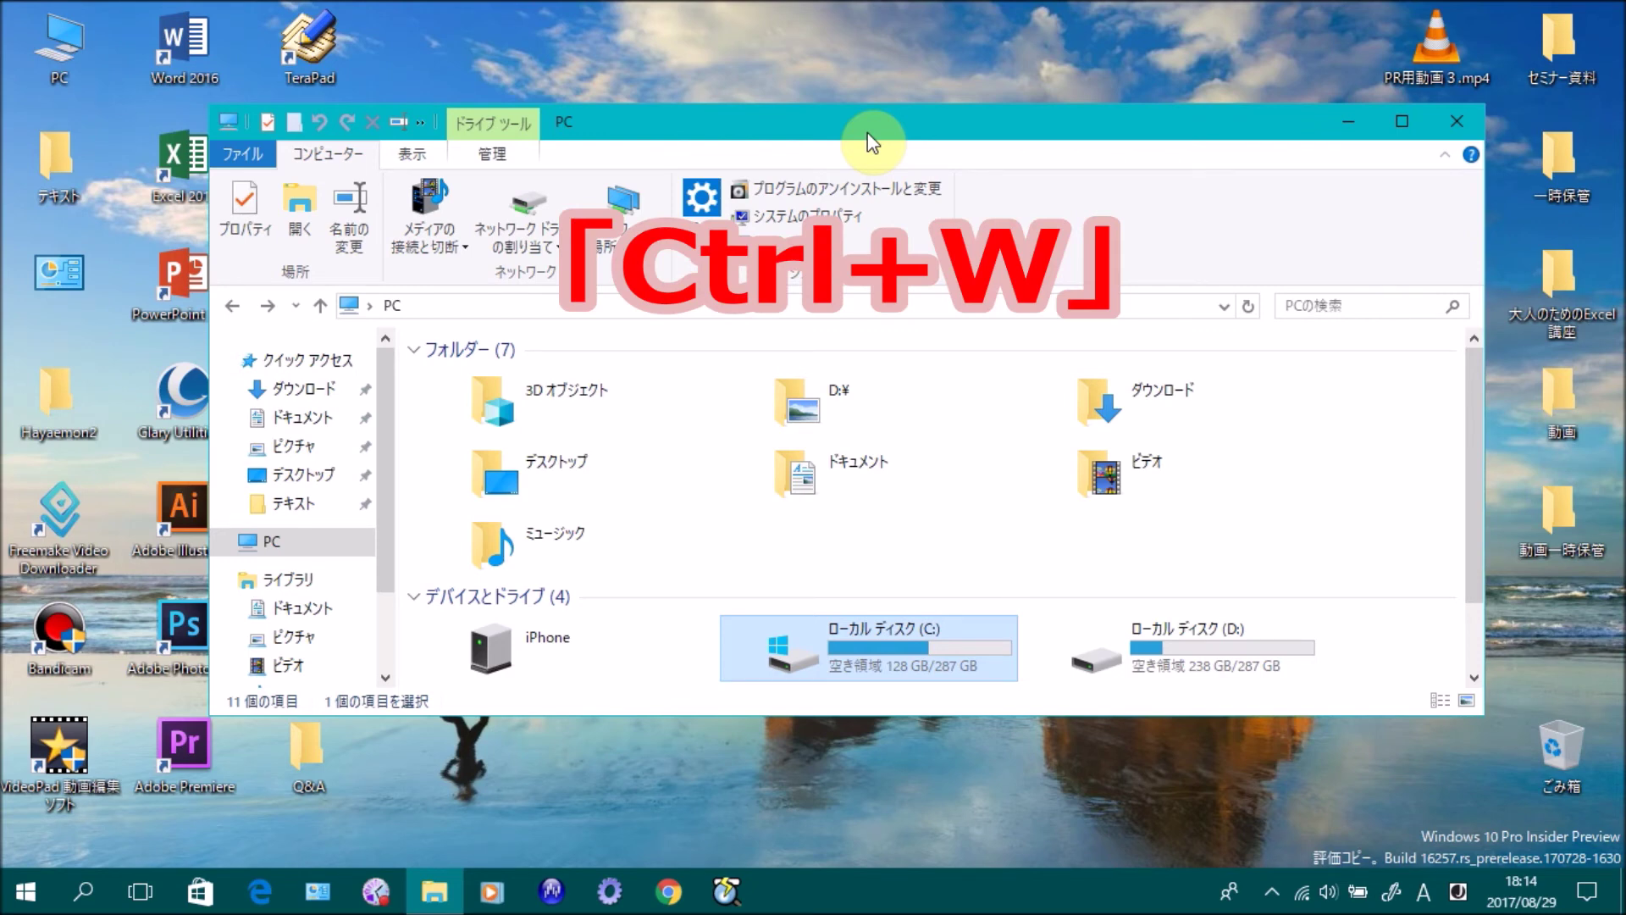
key("ctrl+w")
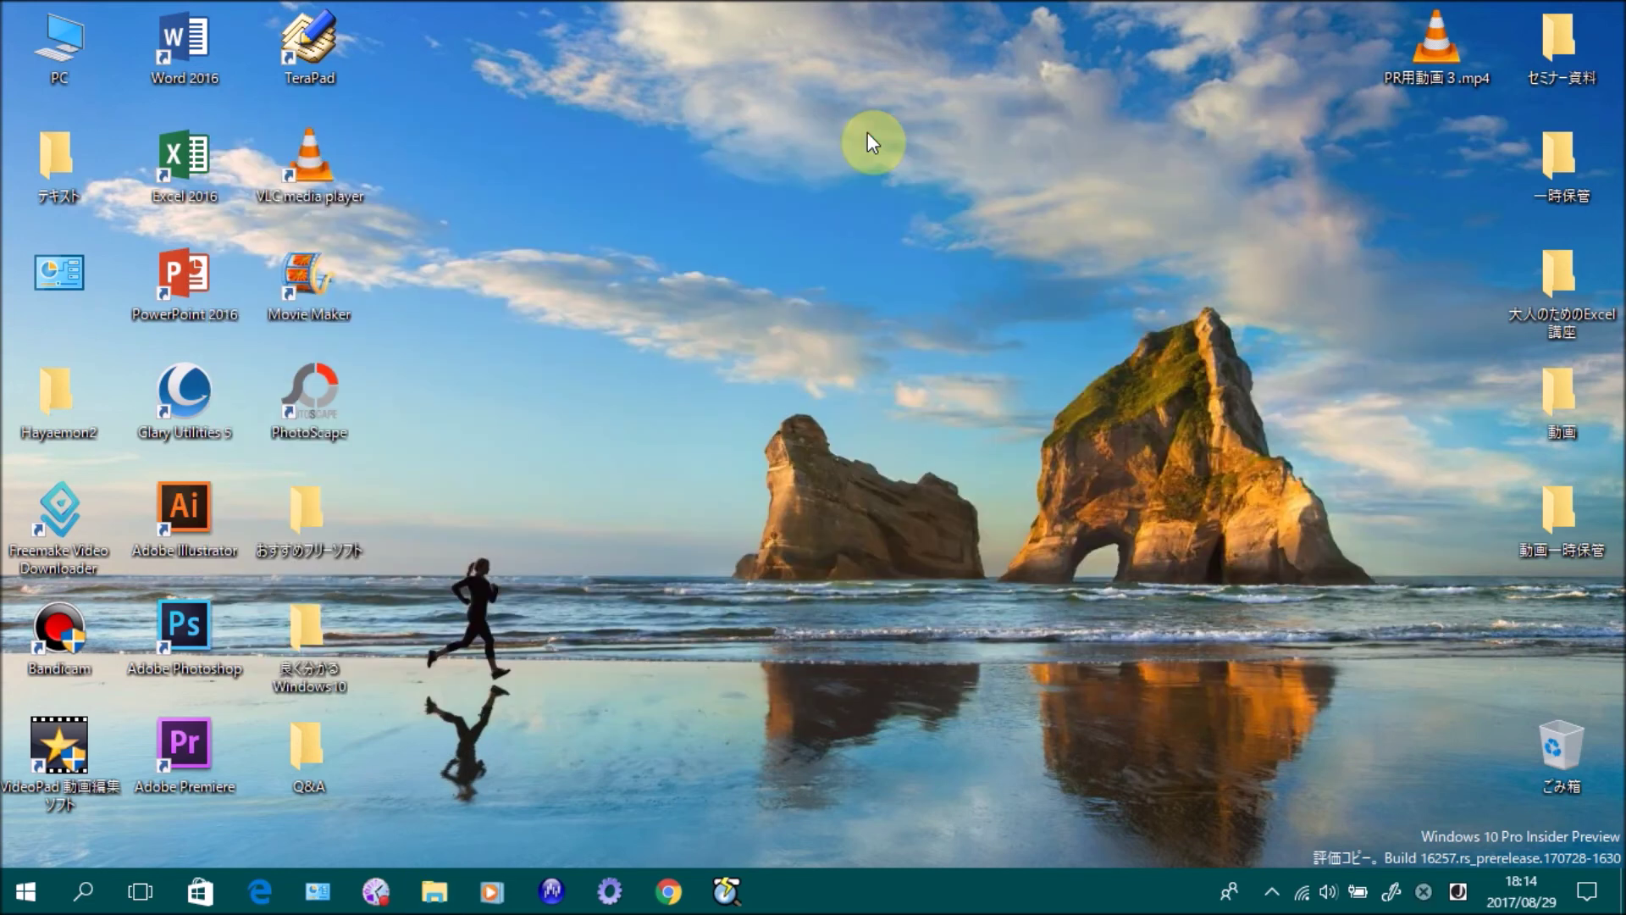